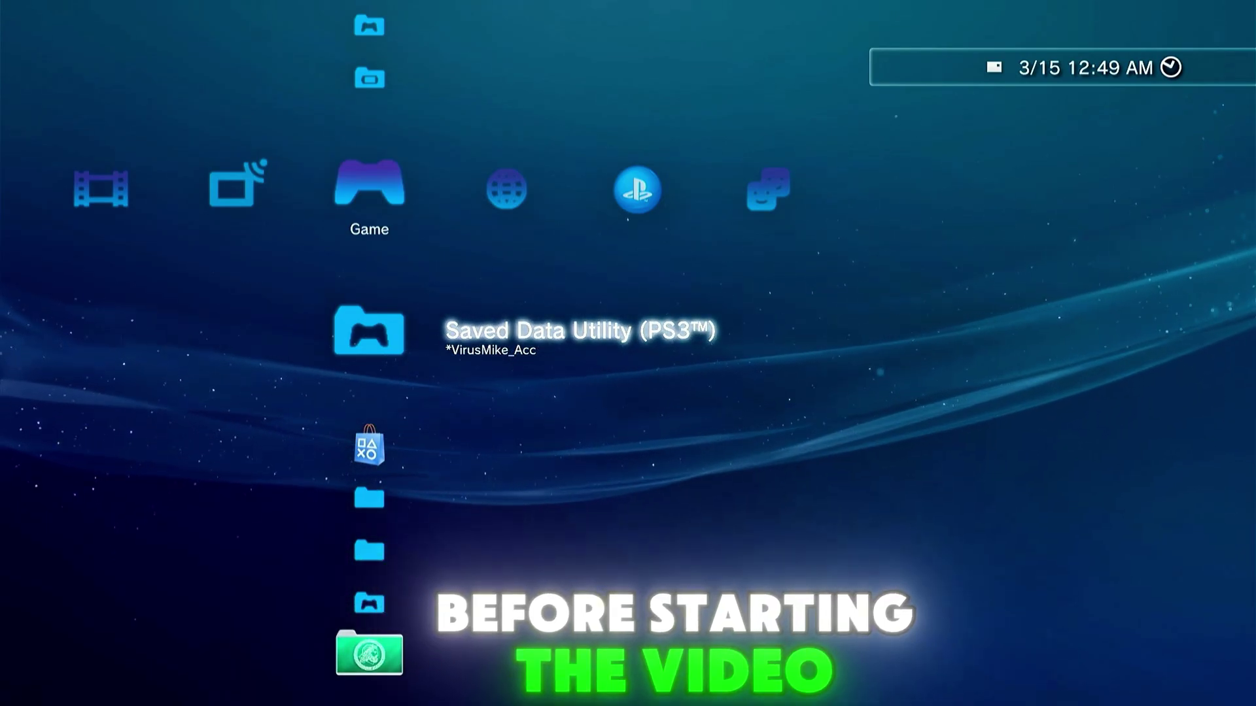
# Step: Move over to the TV/Video Services column listing Brewology, YouTube and My Channels
pyautogui.press('Down')
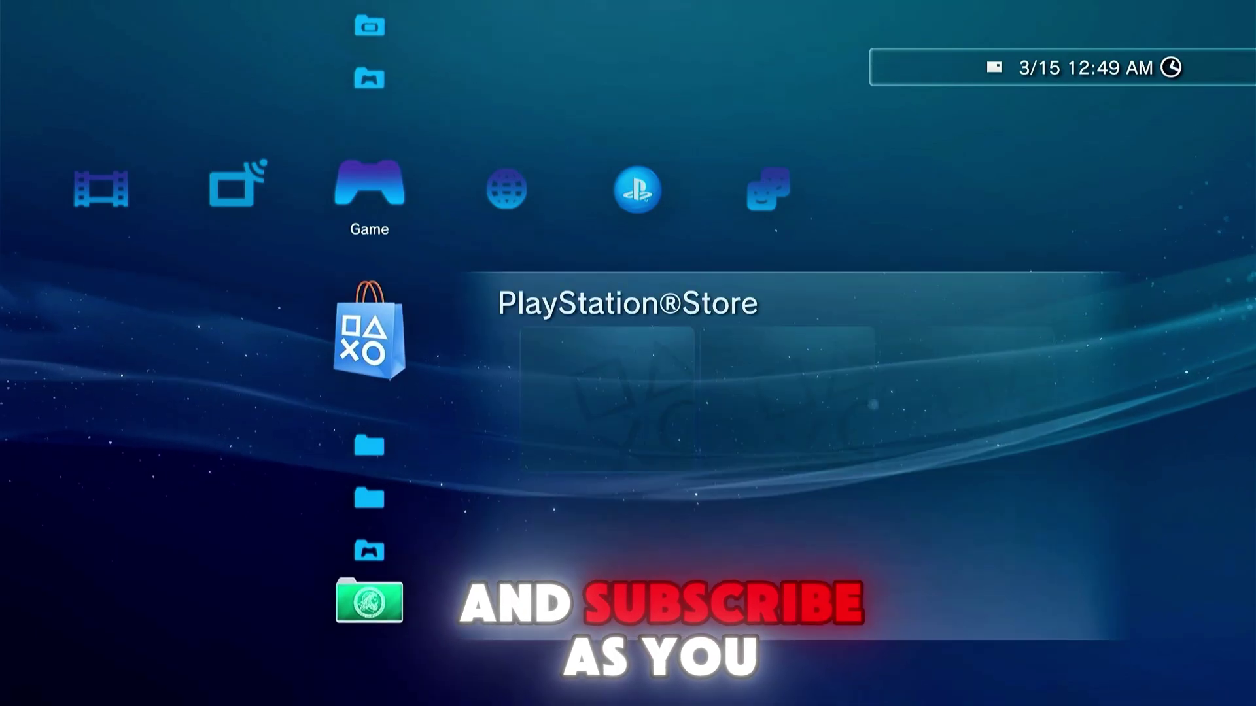
pyautogui.press('Left')
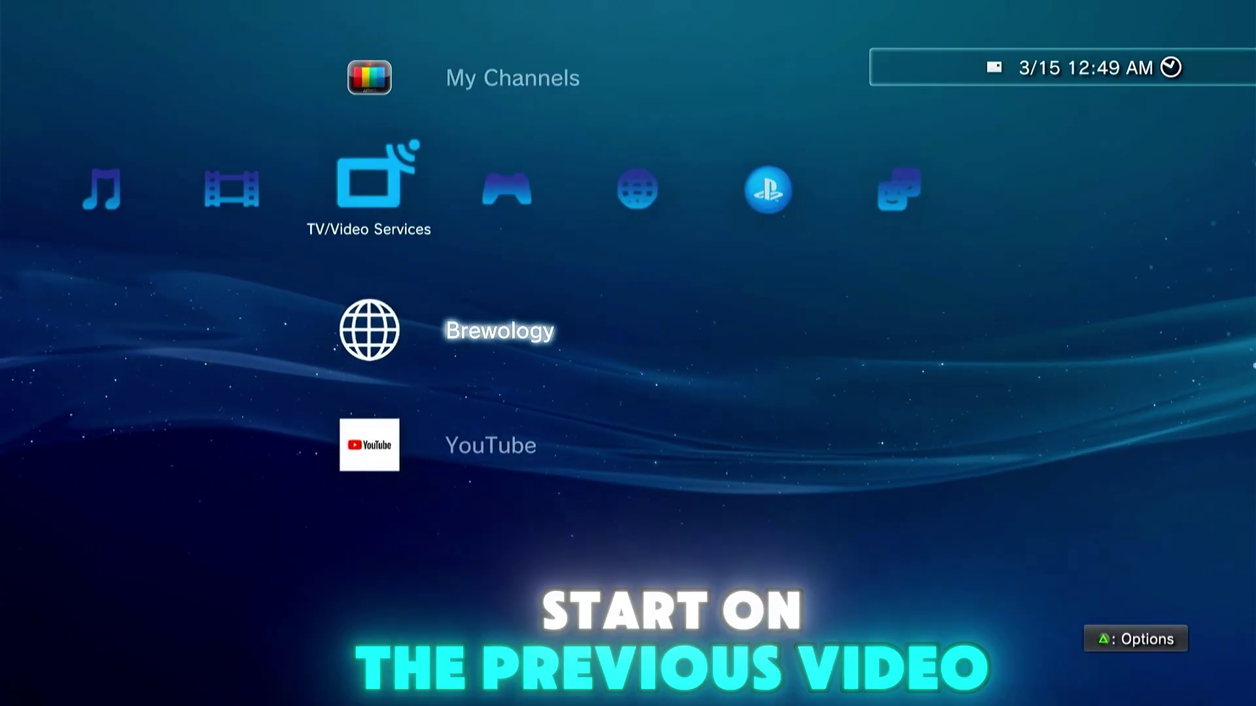
# Step: Open Settings > System Update to view the available update methods, then close it
pyautogui.press('Left')
pyautogui.press('Left')
pyautogui.press('Left')
pyautogui.press('Left')
pyautogui.press('Up')
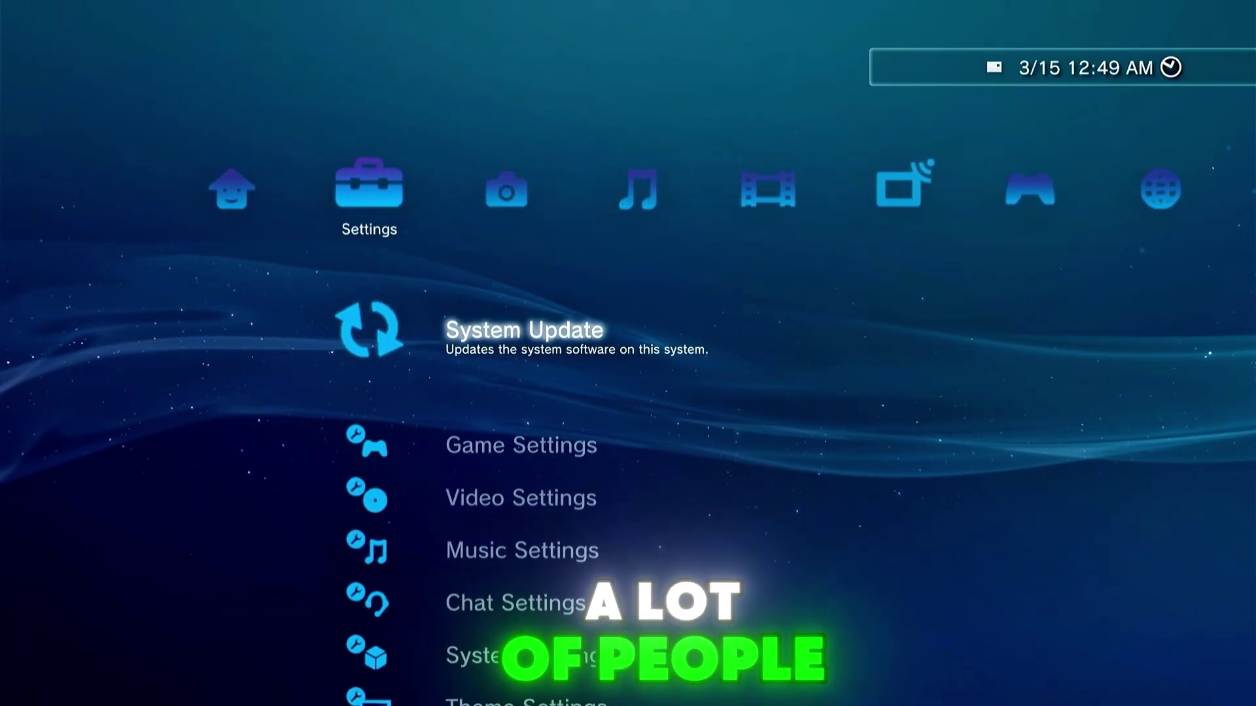
pyautogui.press('Return')
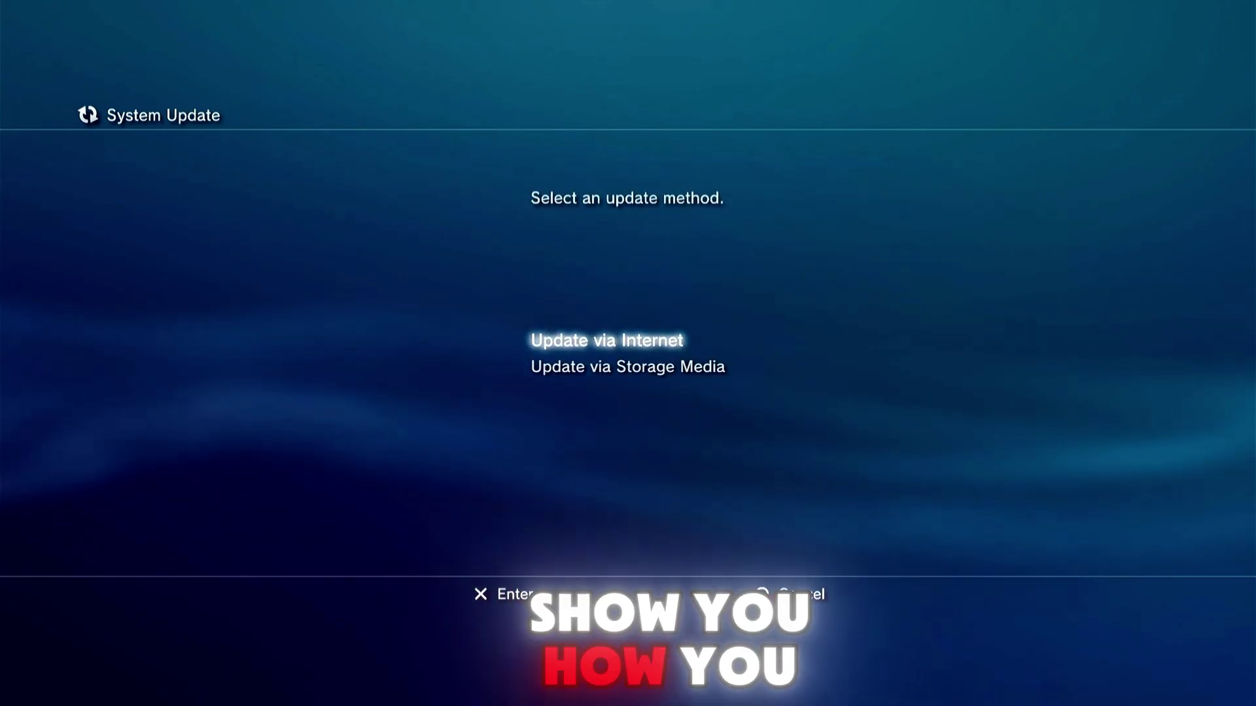
pyautogui.press('Escape')
# Step: Open Network > Custom Firmware Tools > QA Tools, view Enable QA Flags (Advanced), then back out
pyautogui.press('Right')
pyautogui.press('Right')
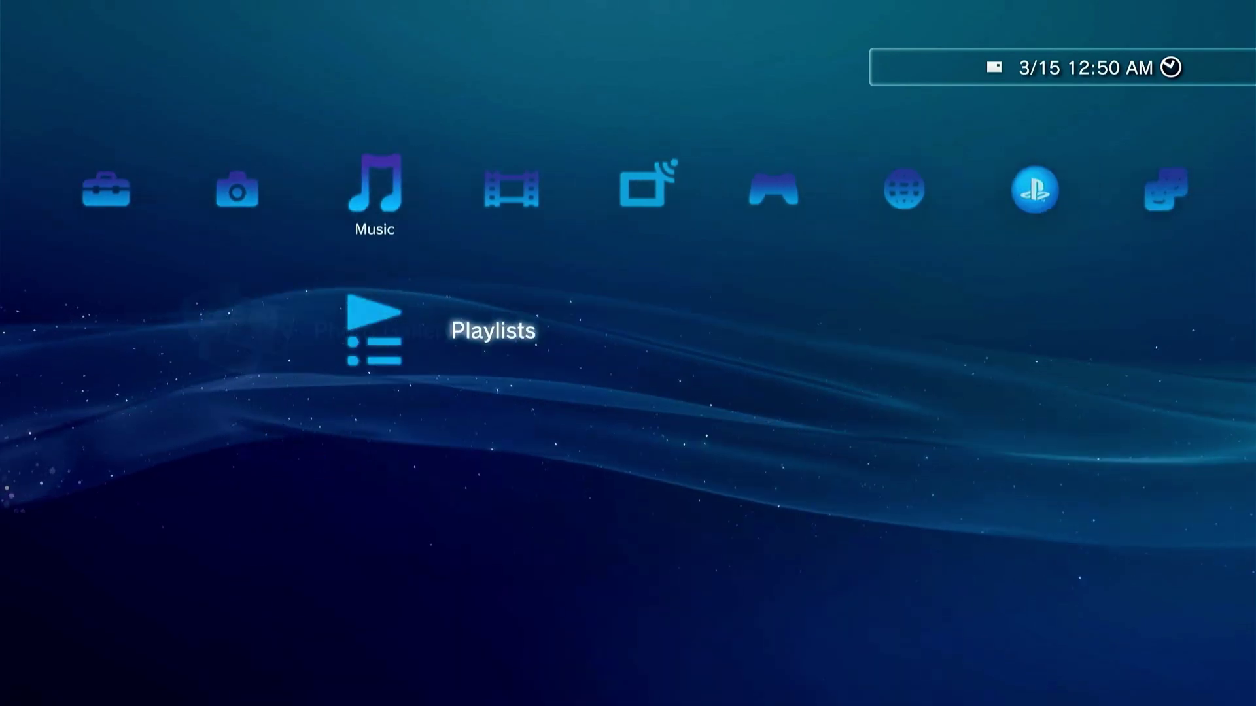
pyautogui.press('Right')
pyautogui.press('Right')
pyautogui.press('Right')
pyautogui.press('Right')
pyautogui.press('Right')
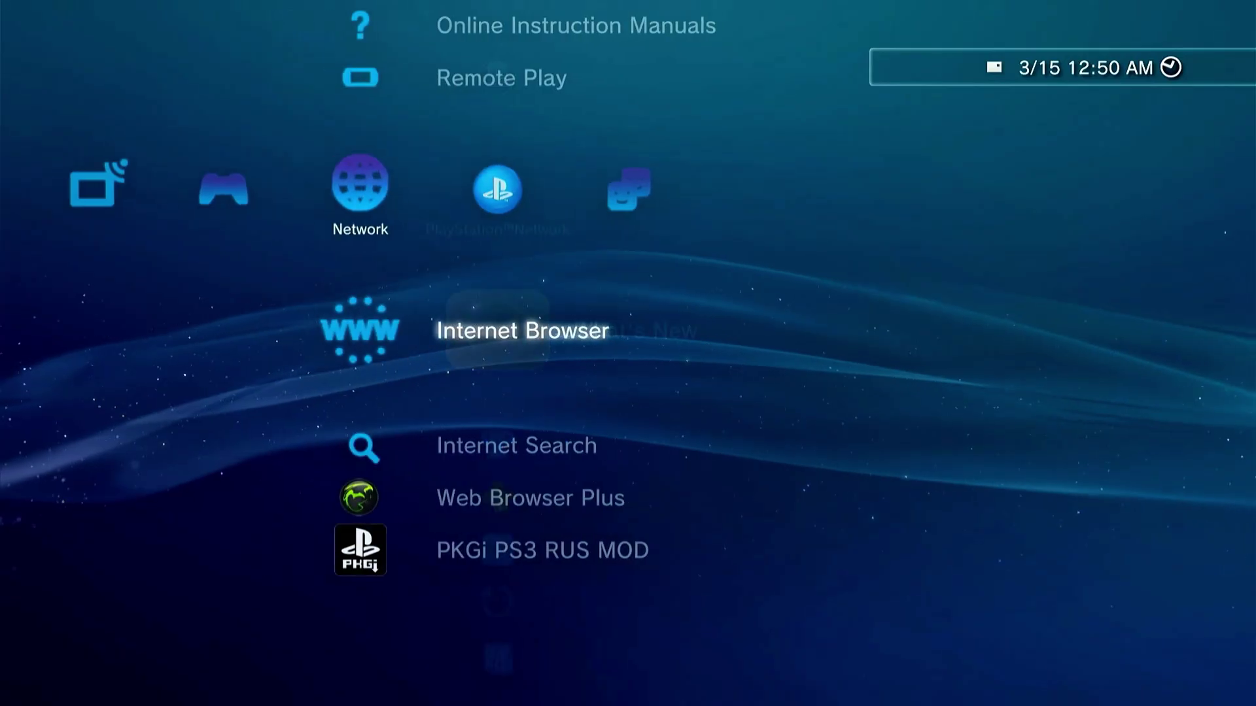
pyautogui.press('Up')
pyautogui.press('Up')
pyautogui.press('Up')
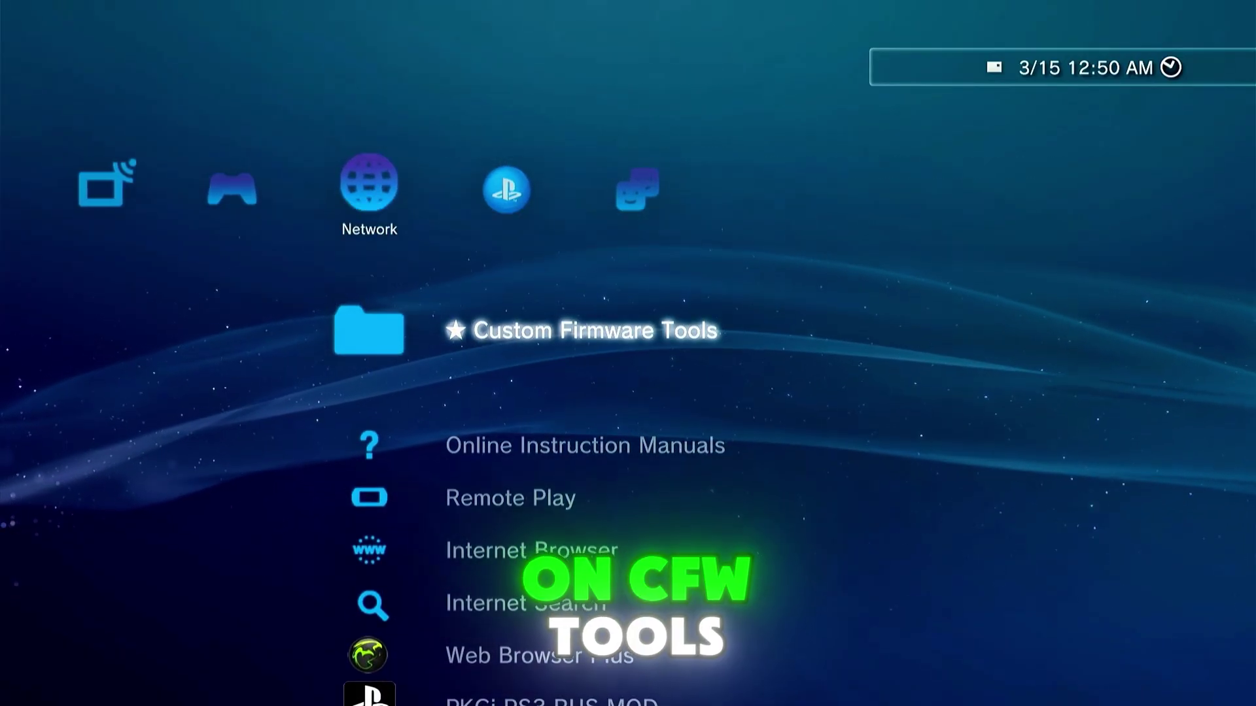
pyautogui.press('Return')
pyautogui.press('Down')
pyautogui.press('Down')
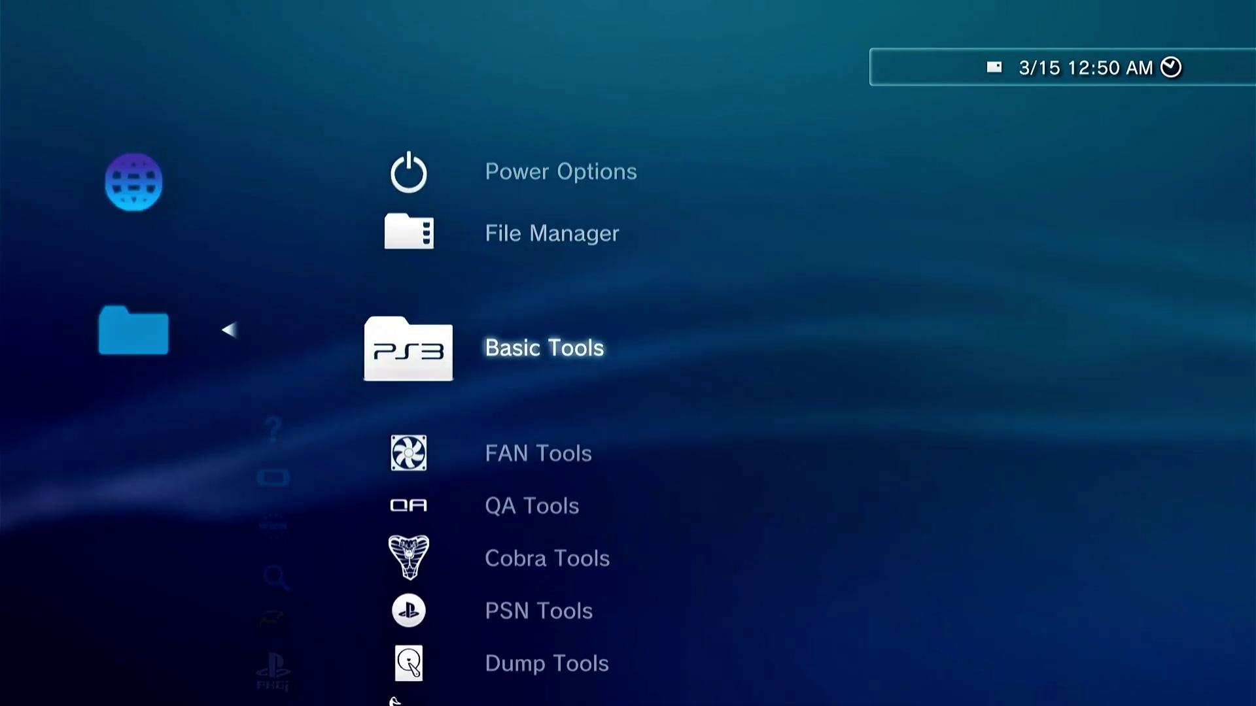
pyautogui.press('Down')
pyautogui.press('Down')
pyautogui.press('Return')
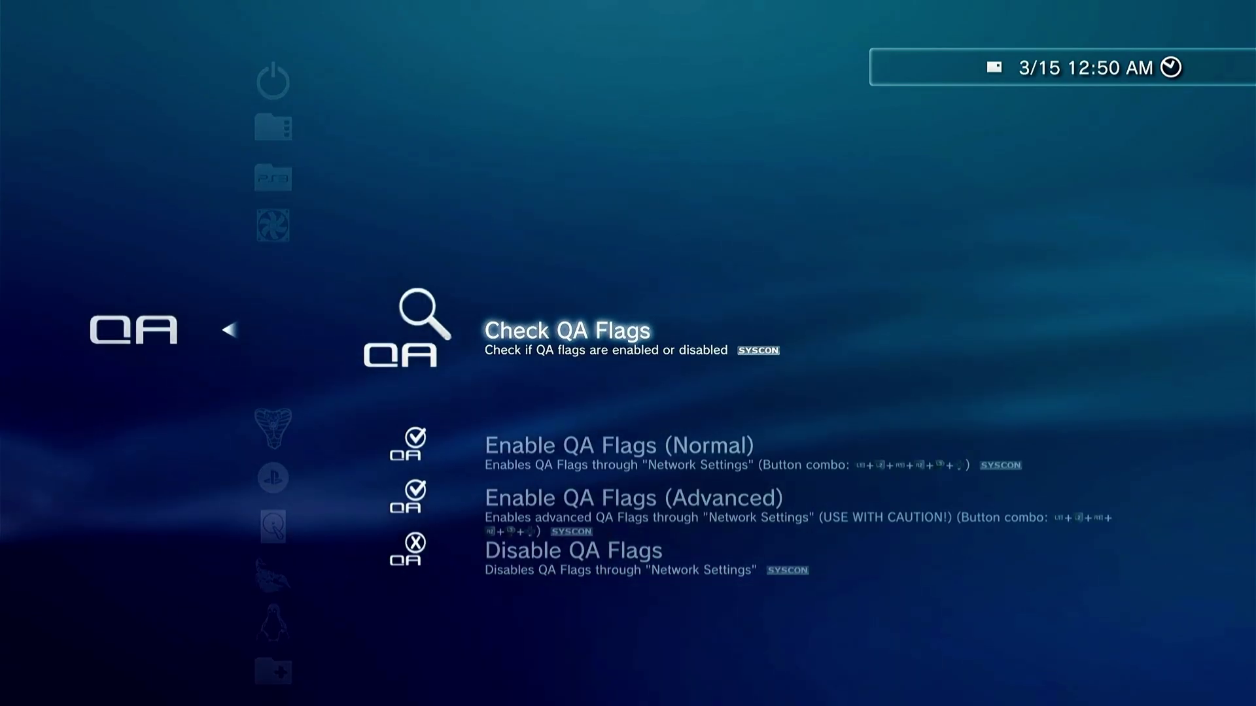
pyautogui.press('Down')
pyautogui.press('Down')
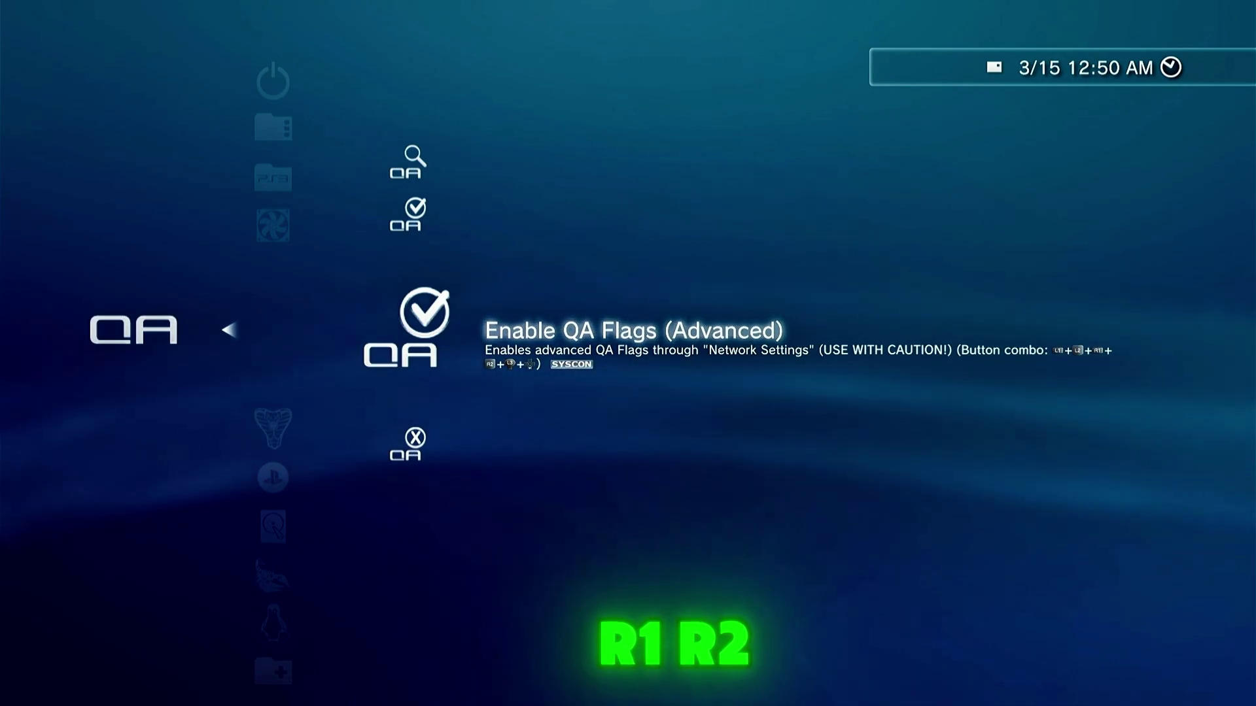
pyautogui.press('Escape')
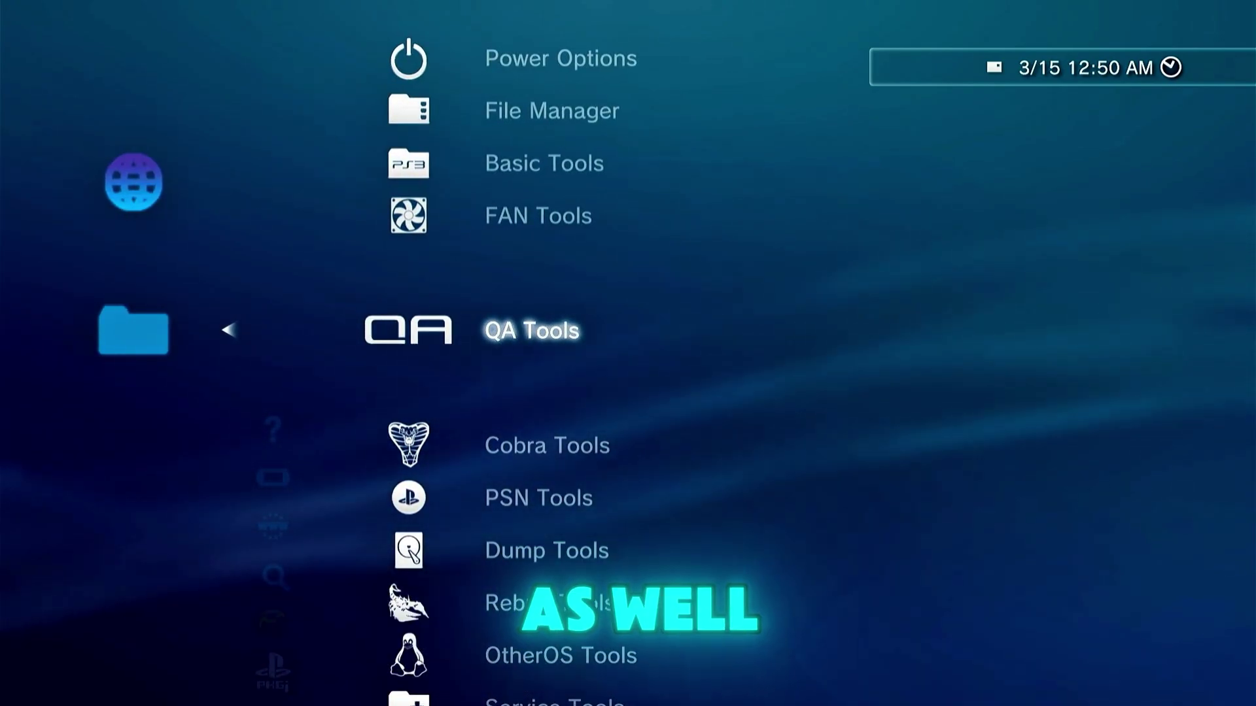
# Step: Go to Settings > Network Settings, then scroll down to the newly revealed ★ Debug Settings entry
pyautogui.press('Escape')
pyautogui.press('Left')
pyautogui.press('Left')
pyautogui.press('Left')
pyautogui.press('Left')
pyautogui.press('Left')
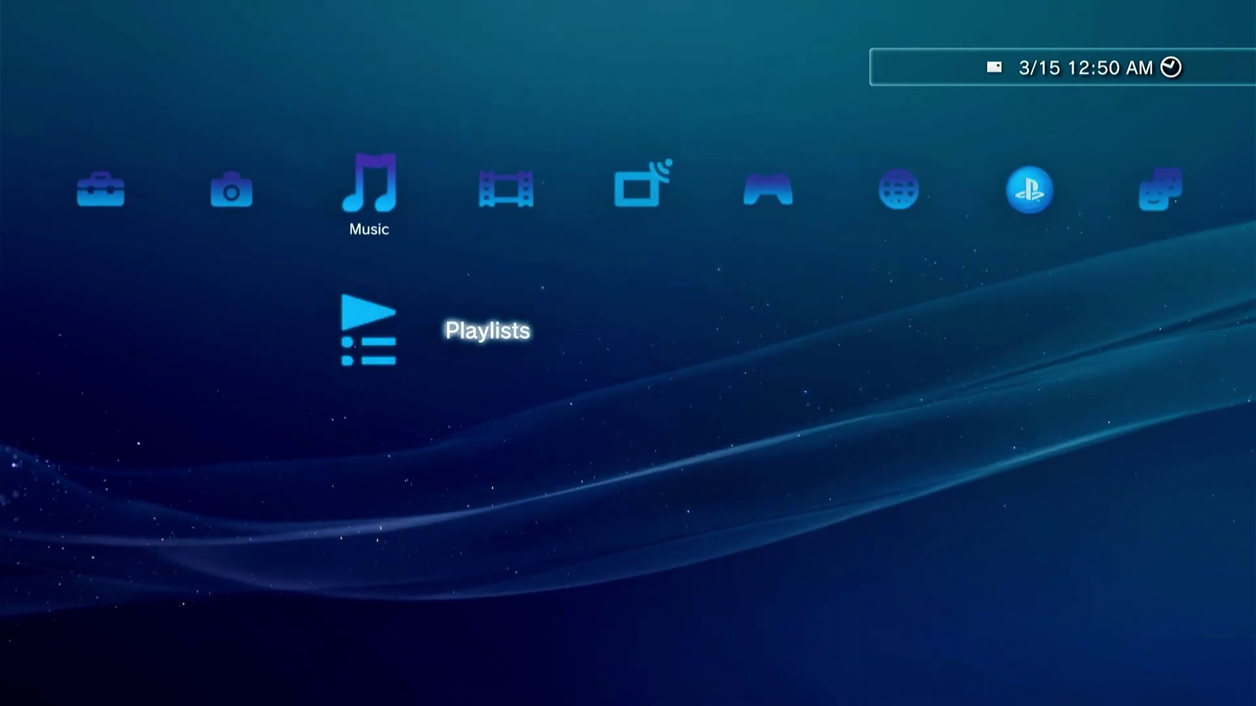
pyautogui.press('Left')
pyautogui.press('Down')
pyautogui.press('Down')
pyautogui.press('Down')
pyautogui.press('Down')
pyautogui.press('Down')
pyautogui.press('Down')
pyautogui.press('Down')
pyautogui.press('Down')
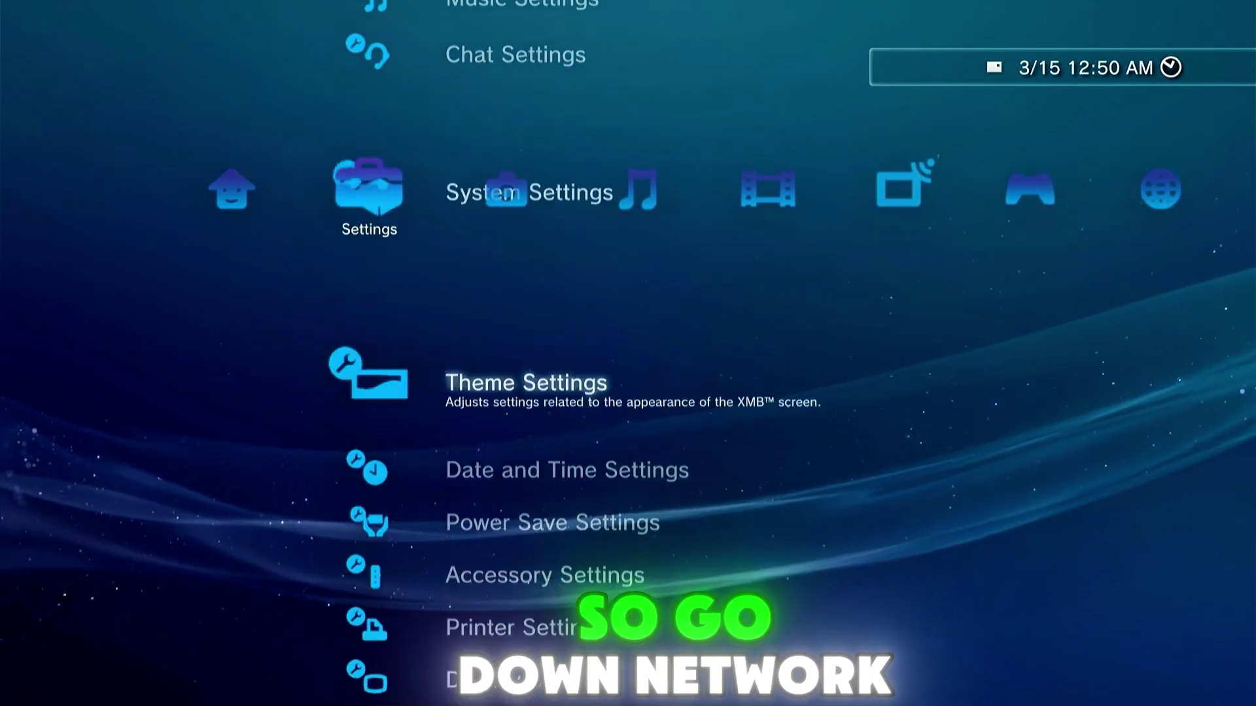
pyautogui.press('Down')
pyautogui.press('Down')
pyautogui.press('Down')
pyautogui.press('Down')
pyautogui.press('Down')
pyautogui.press('Down')
pyautogui.press('Down')
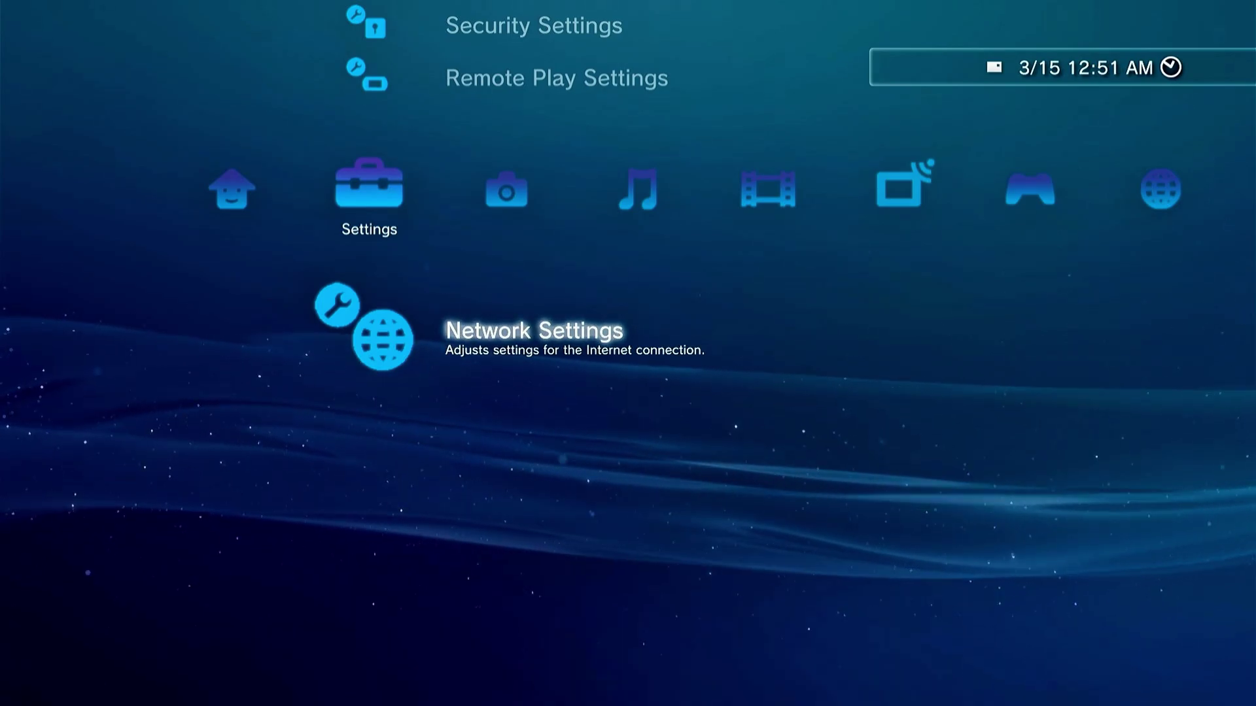
pyautogui.press('Right')
pyautogui.press('Right')
pyautogui.press('Right')
pyautogui.press('Right')
pyautogui.press('Right')
pyautogui.press('Left')
pyautogui.press('Left')
pyautogui.press('Left')
pyautogui.press('Left')
pyautogui.press('Left')
pyautogui.press('Left')
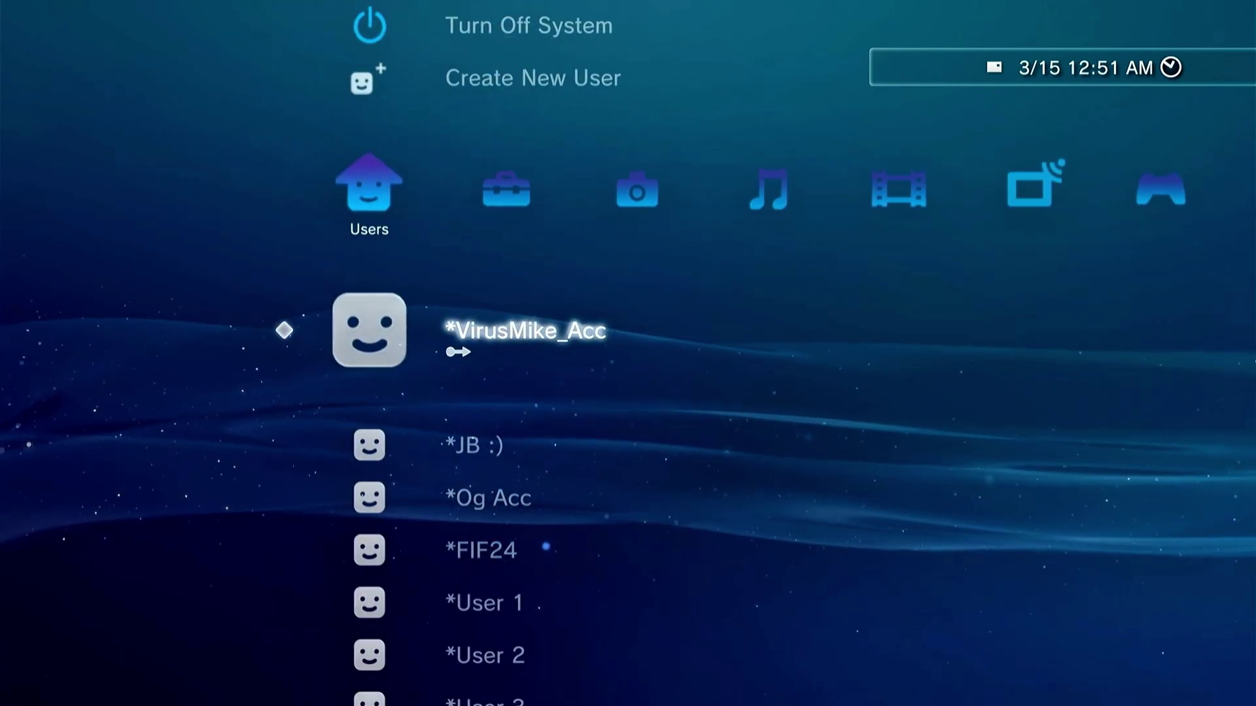
pyautogui.press('Up')
pyautogui.press('Right')
pyautogui.press('Down')
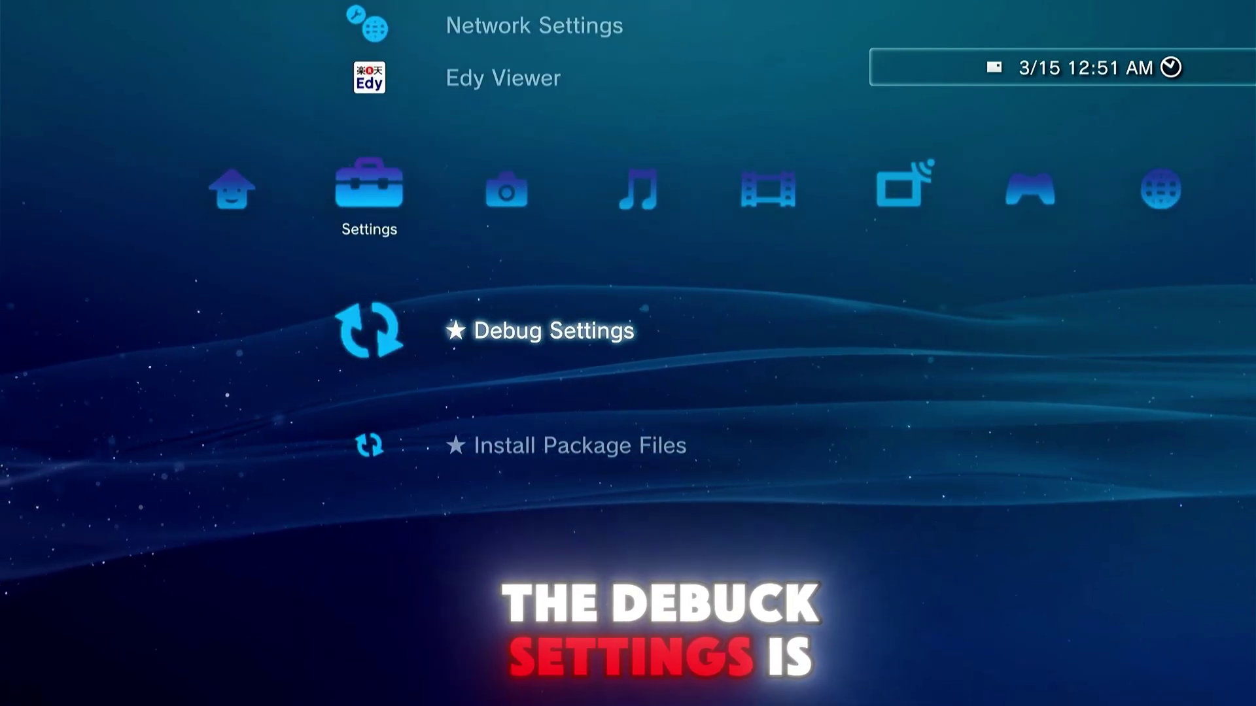
# Step: Set System Update Debug to On in ★ Debug Settings
pyautogui.press('Return')
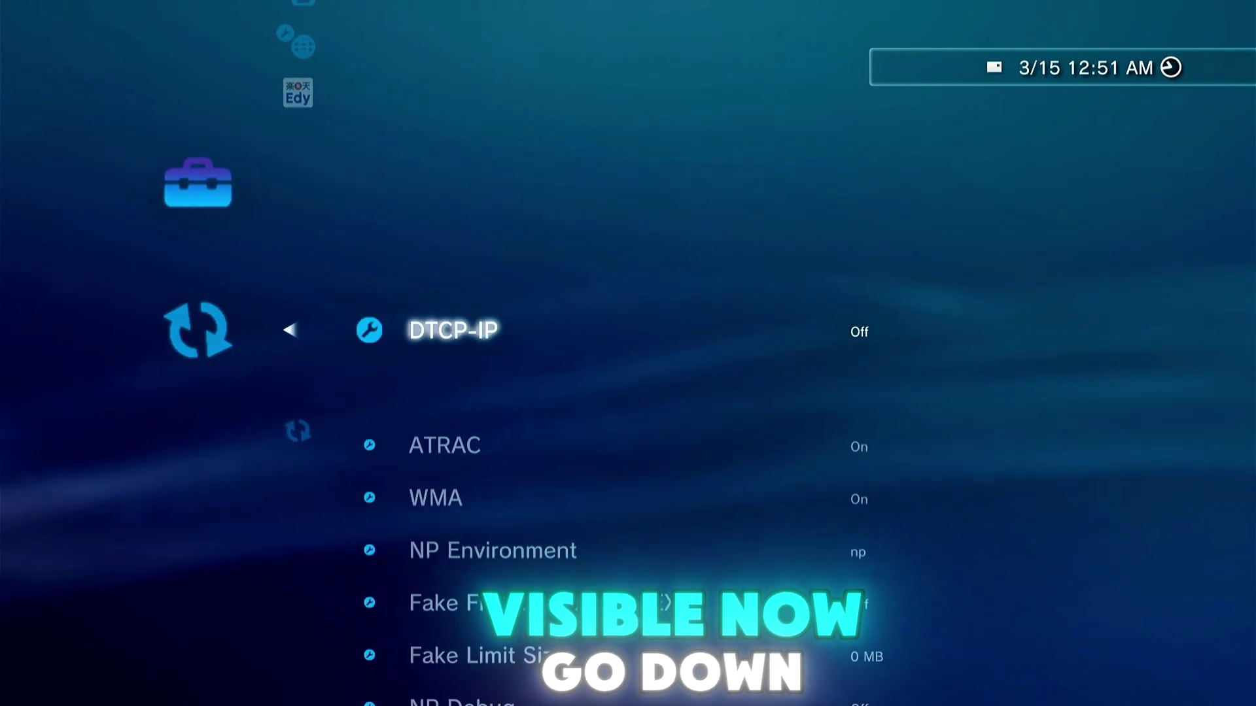
pyautogui.press('Down')
pyautogui.press('Down')
pyautogui.press('Down')
pyautogui.press('Down')
pyautogui.press('Down')
pyautogui.press('Down')
pyautogui.press('Down')
pyautogui.press('Down')
pyautogui.press('Down')
pyautogui.press('Down')
pyautogui.press('Down')
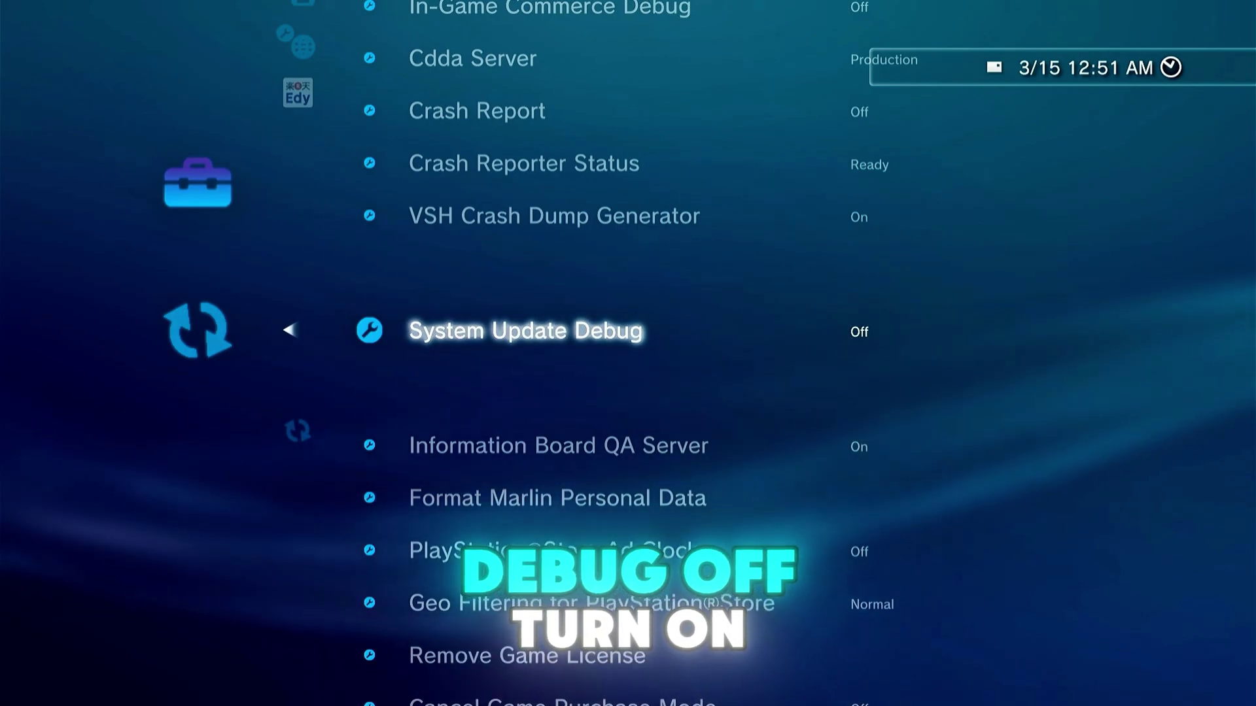
pyautogui.press('Return')
pyautogui.press('Down')
pyautogui.press('Return')
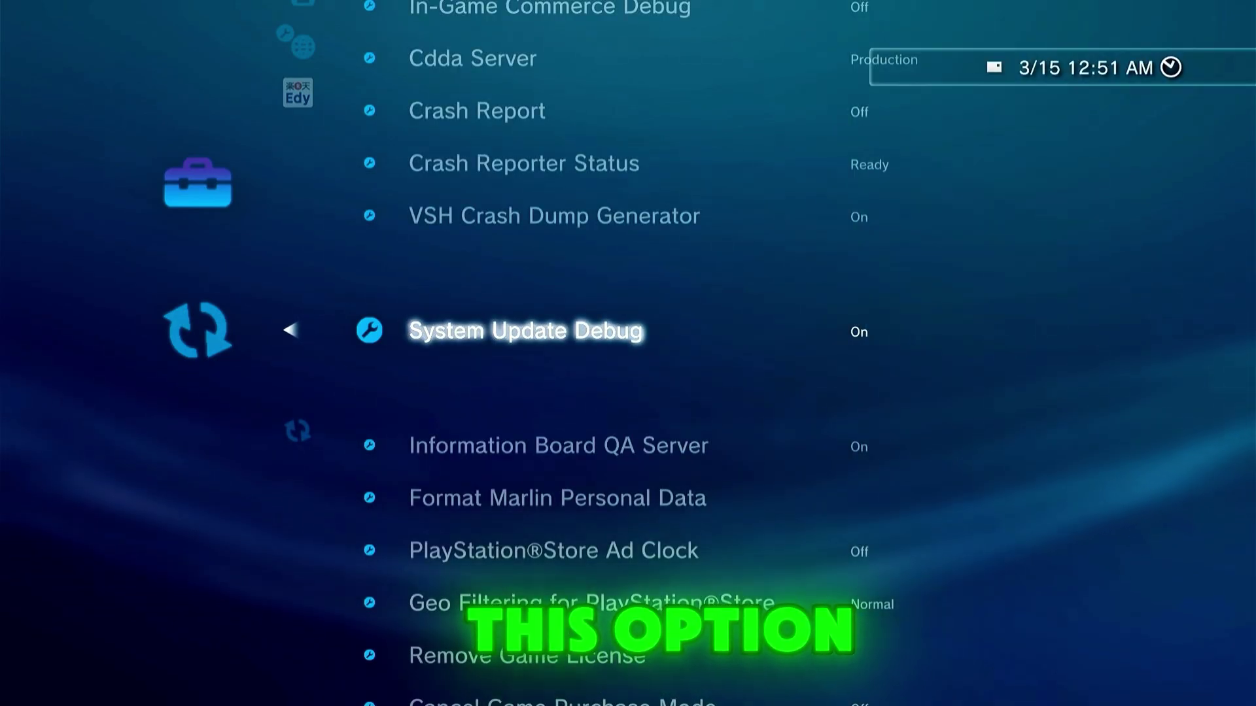
# Step: Check System Update for the new Update via System Storage method, then close it
pyautogui.press('Left')
pyautogui.press('Up')
pyautogui.press('Up')
pyautogui.press('Up')
pyautogui.press('Up')
pyautogui.press('Up')
pyautogui.press('Up')
pyautogui.press('Up')
pyautogui.press('Up')
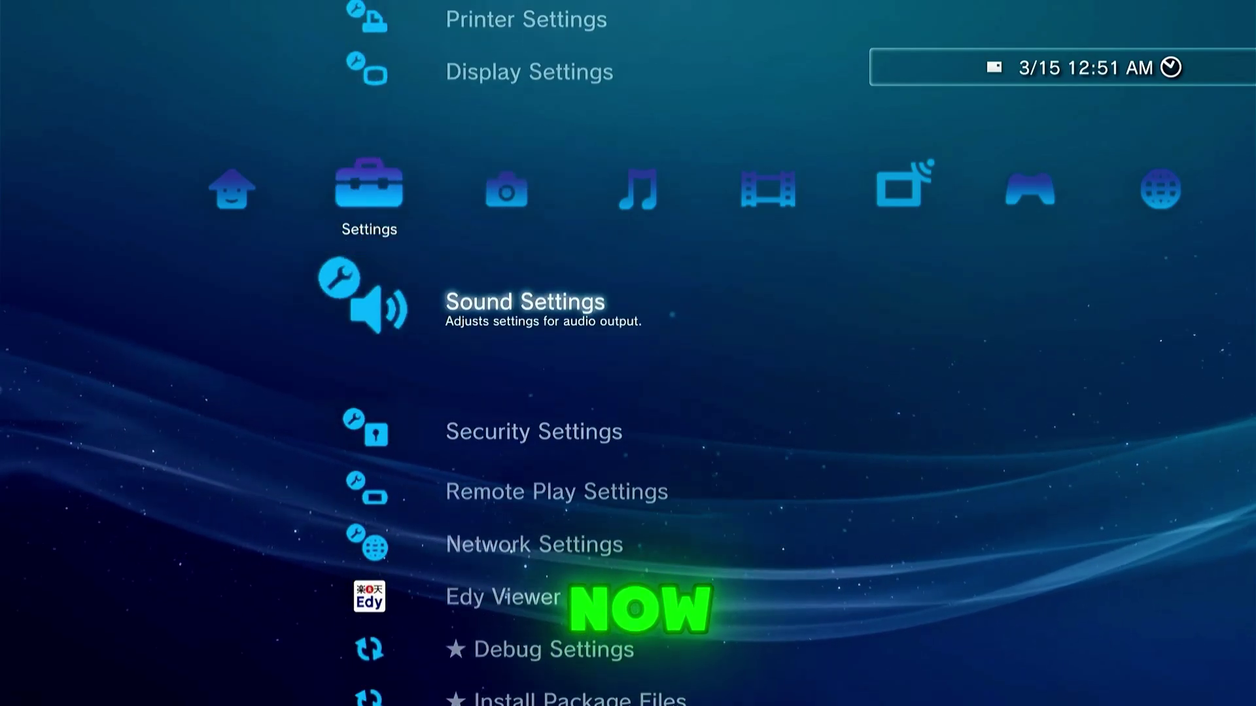
pyautogui.press('Up')
pyautogui.press('Up')
pyautogui.press('Up')
pyautogui.press('Up')
pyautogui.press('Up')
pyautogui.press('Up')
pyautogui.press('Up')
pyautogui.press('Up')
pyautogui.press('Up')
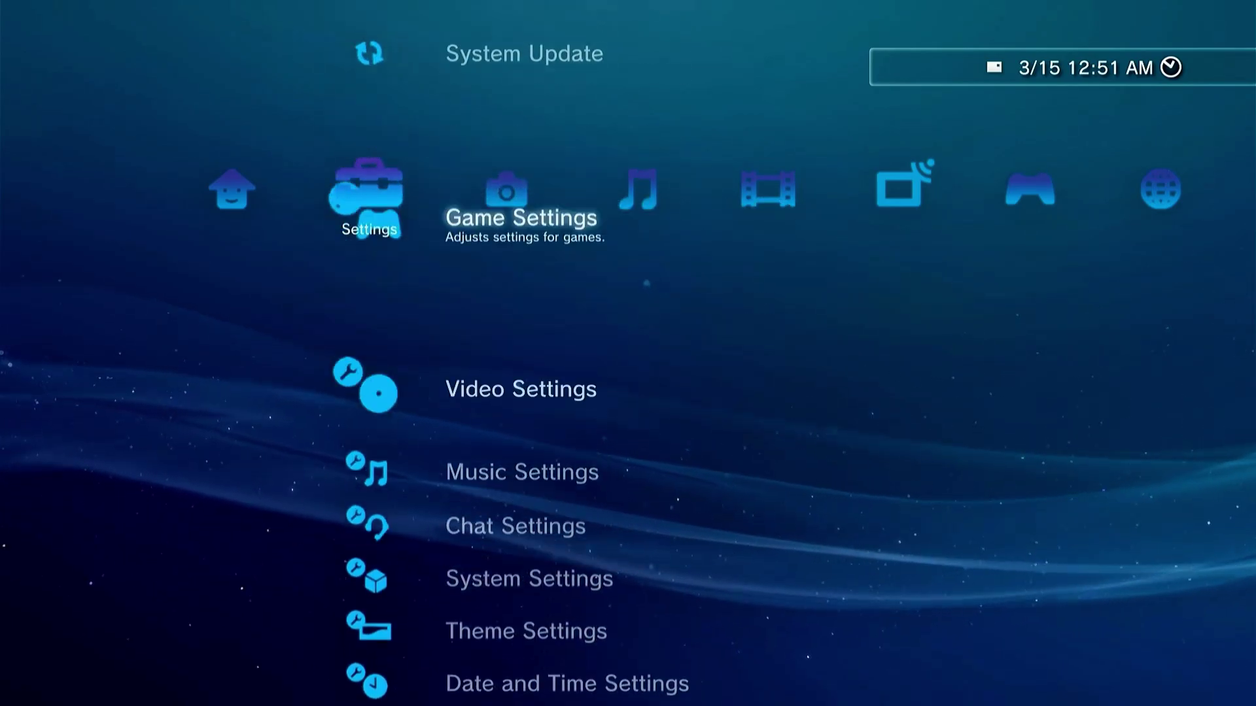
pyautogui.press('Return')
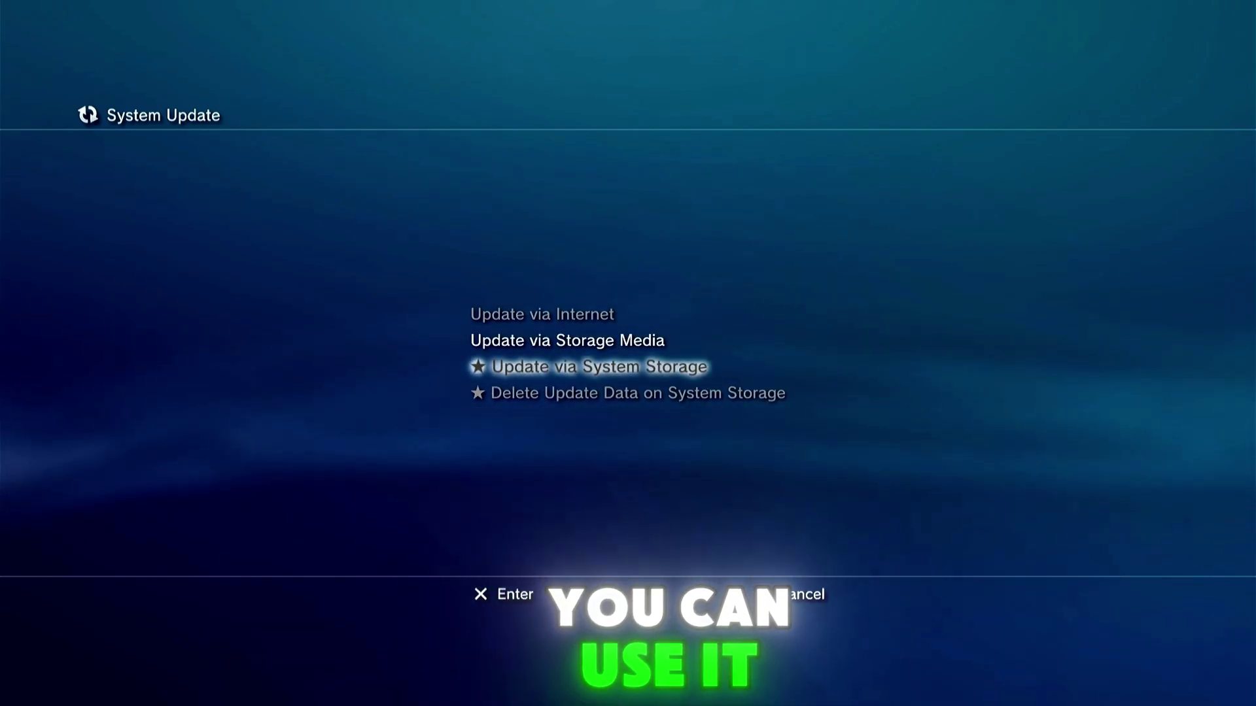
pyautogui.press('Escape')
# Step: Enable /dev_blind from the webMAN MOD tools list under webMAN Games
pyautogui.press('Right')
pyautogui.press('Right')
pyautogui.press('Right')
pyautogui.press('Right')
pyautogui.press('Right')
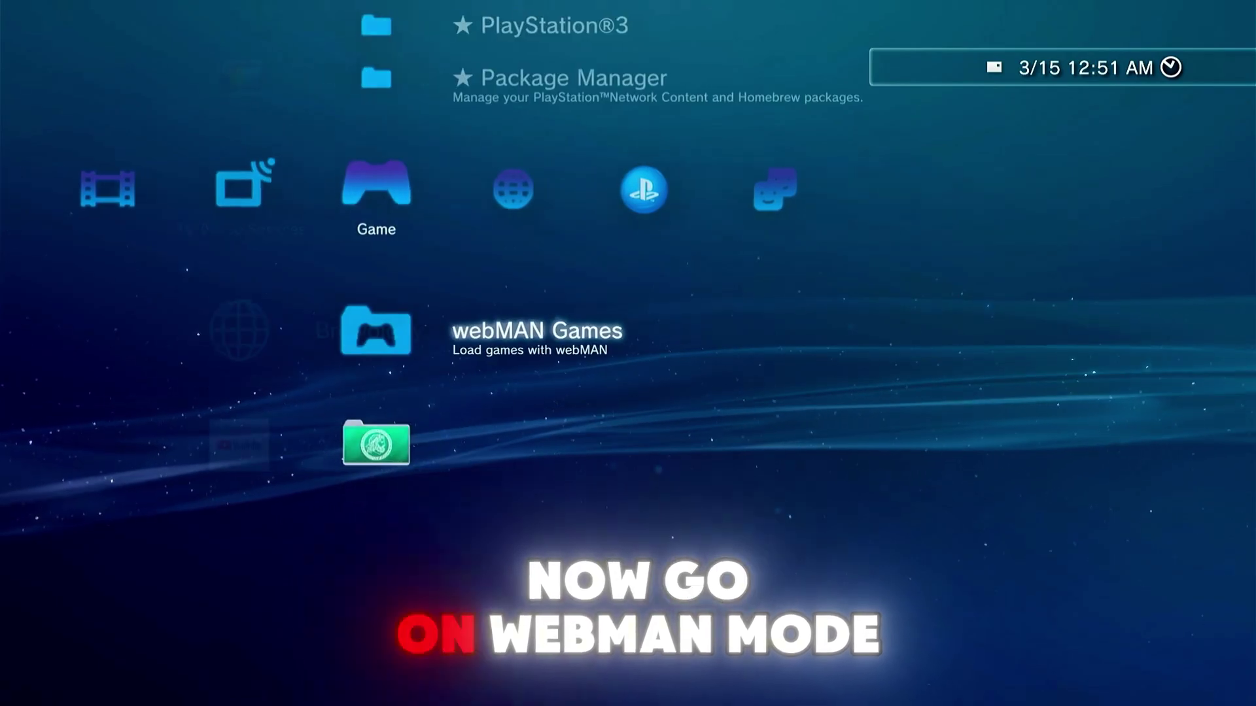
pyautogui.press('Return')
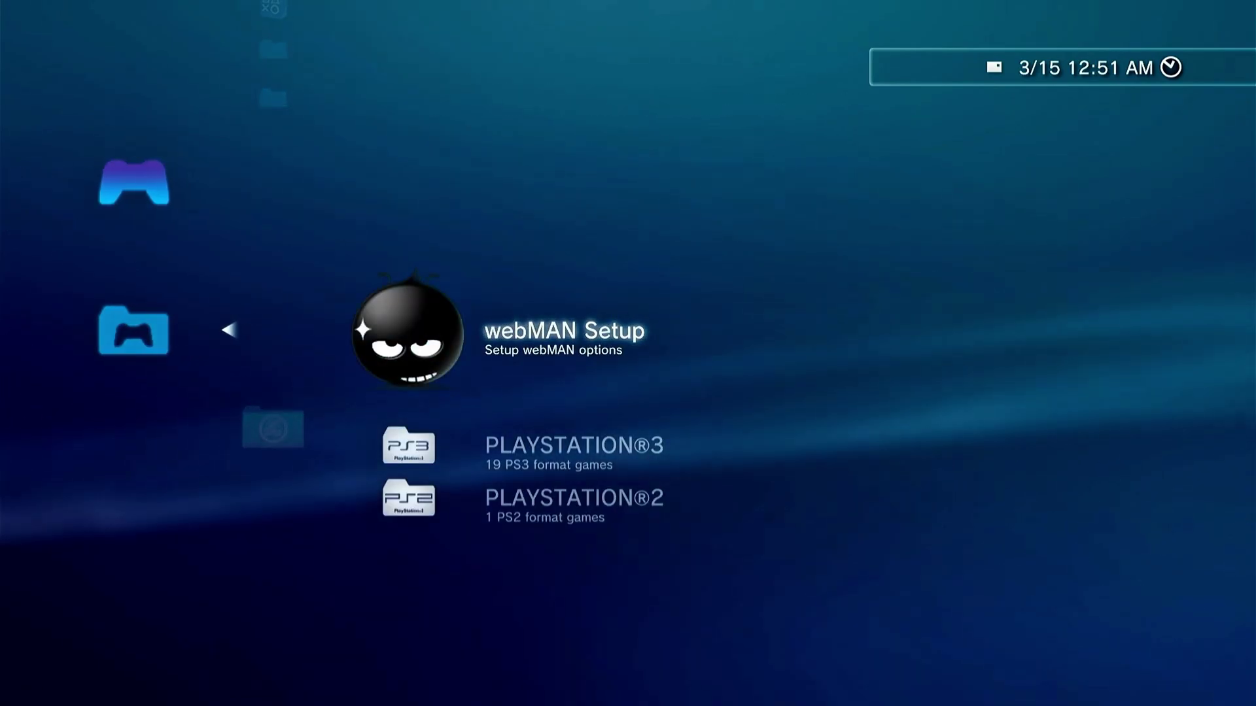
pyautogui.press('Return')
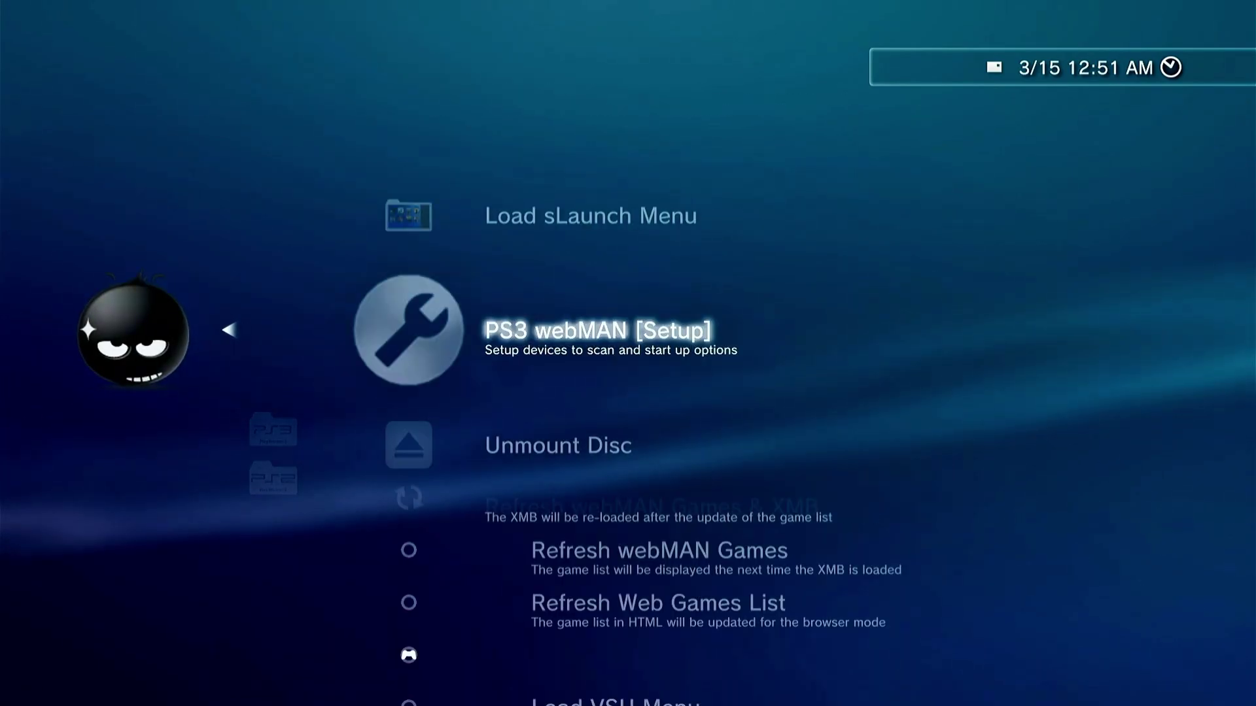
pyautogui.press('Down')
pyautogui.press('Down')
pyautogui.press('Down')
pyautogui.press('Down')
pyautogui.press('Down')
pyautogui.press('Down')
pyautogui.press('Down')
pyautogui.press('Down')
pyautogui.press('Down')
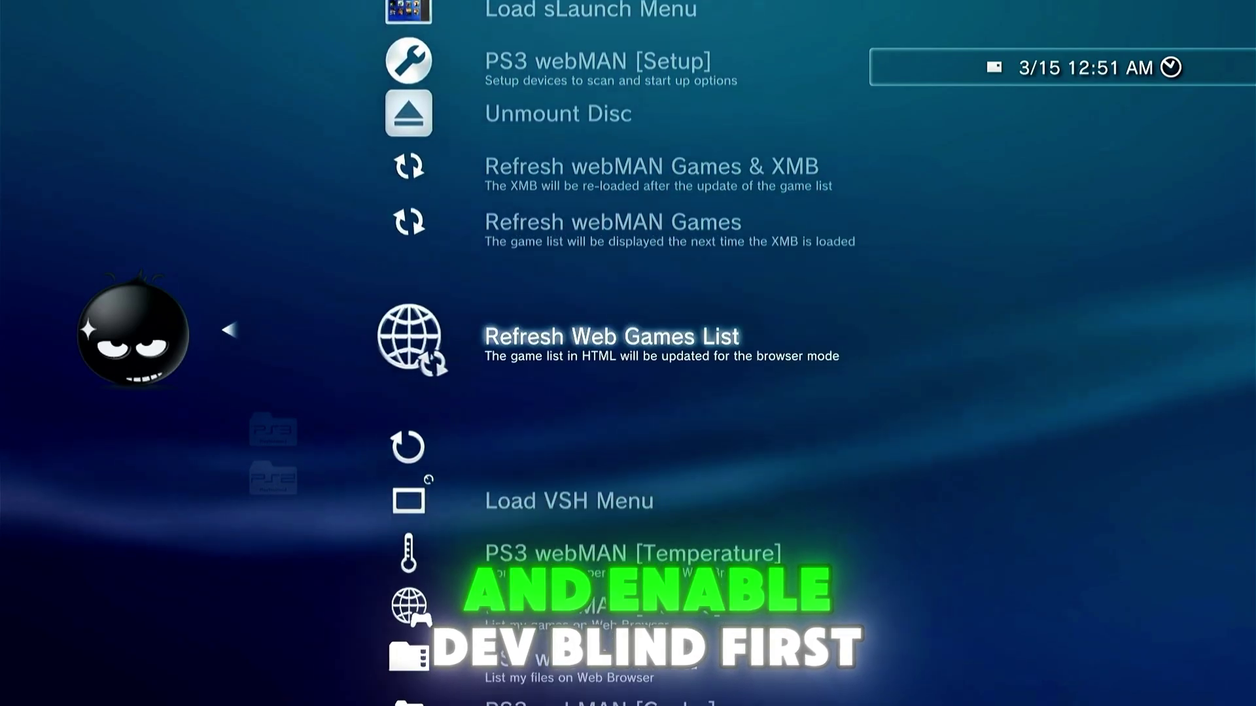
pyautogui.press('Down')
pyautogui.press('Down')
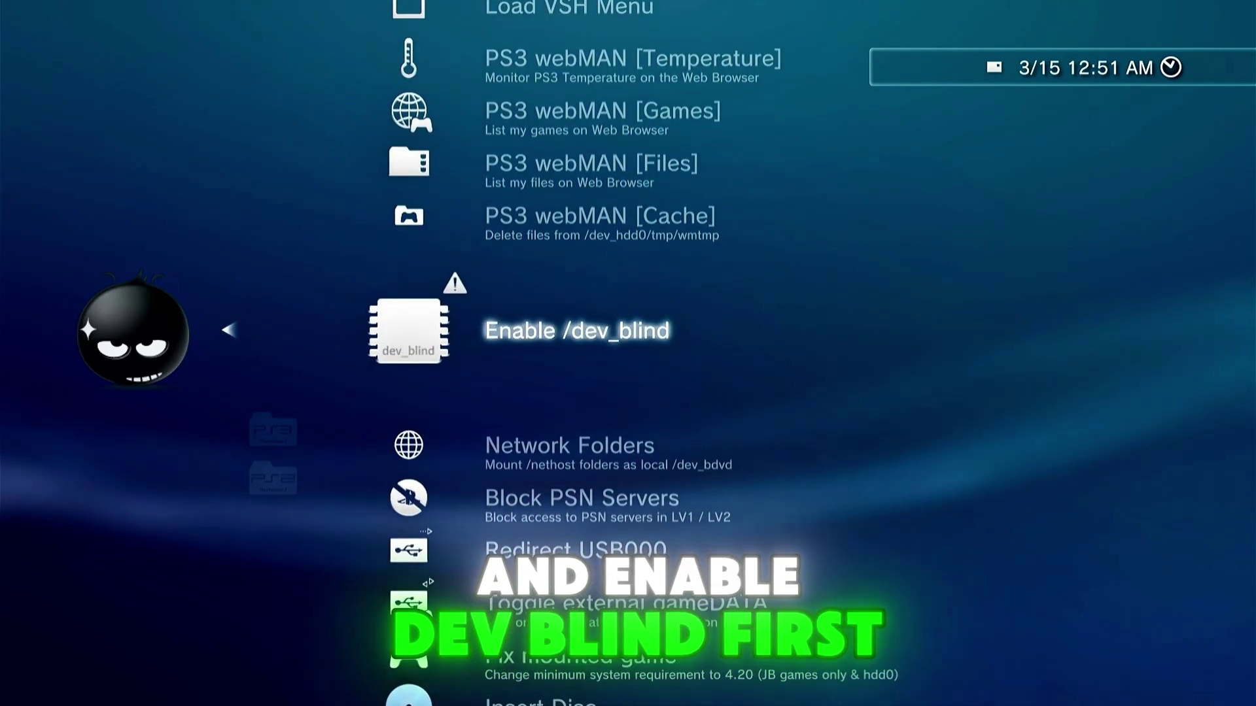
pyautogui.press('Return')
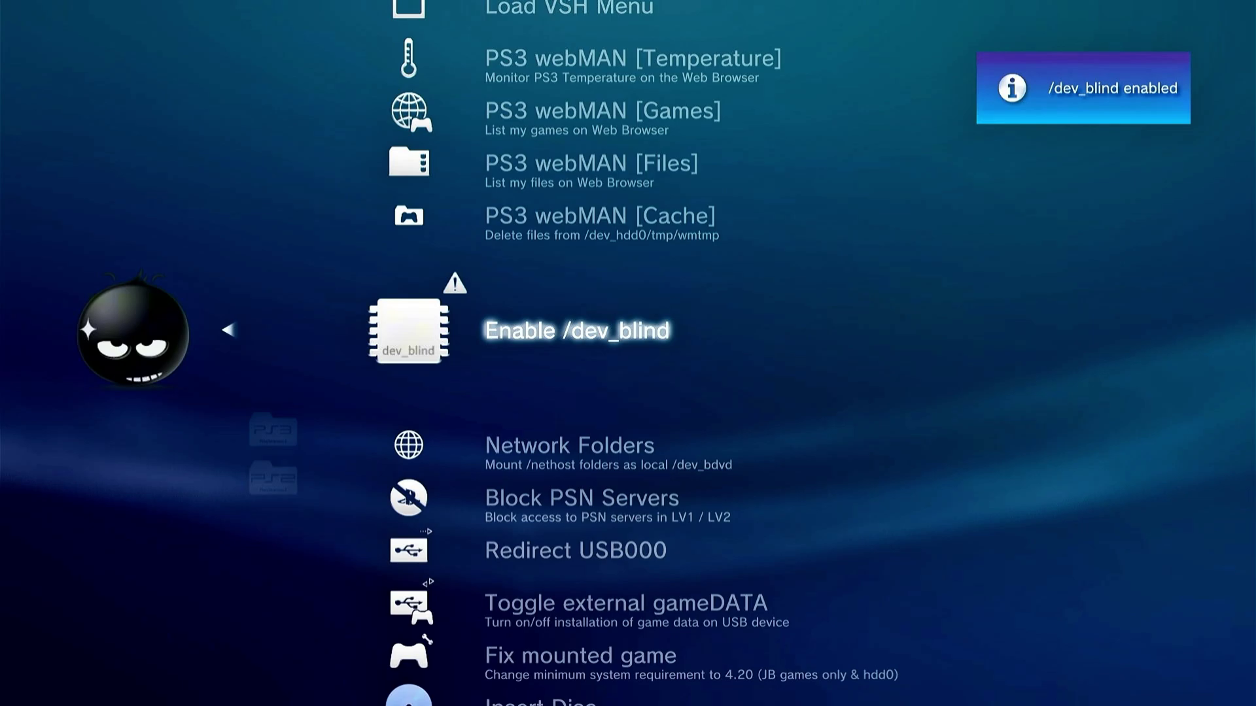
pyautogui.press('Down')
pyautogui.press('Down')
pyautogui.press('Down')
pyautogui.press('Down')
pyautogui.press('Down')
pyautogui.press('Down')
pyautogui.press('Down')
pyautogui.press('Down')
pyautogui.press('Down')
pyautogui.press('Down')
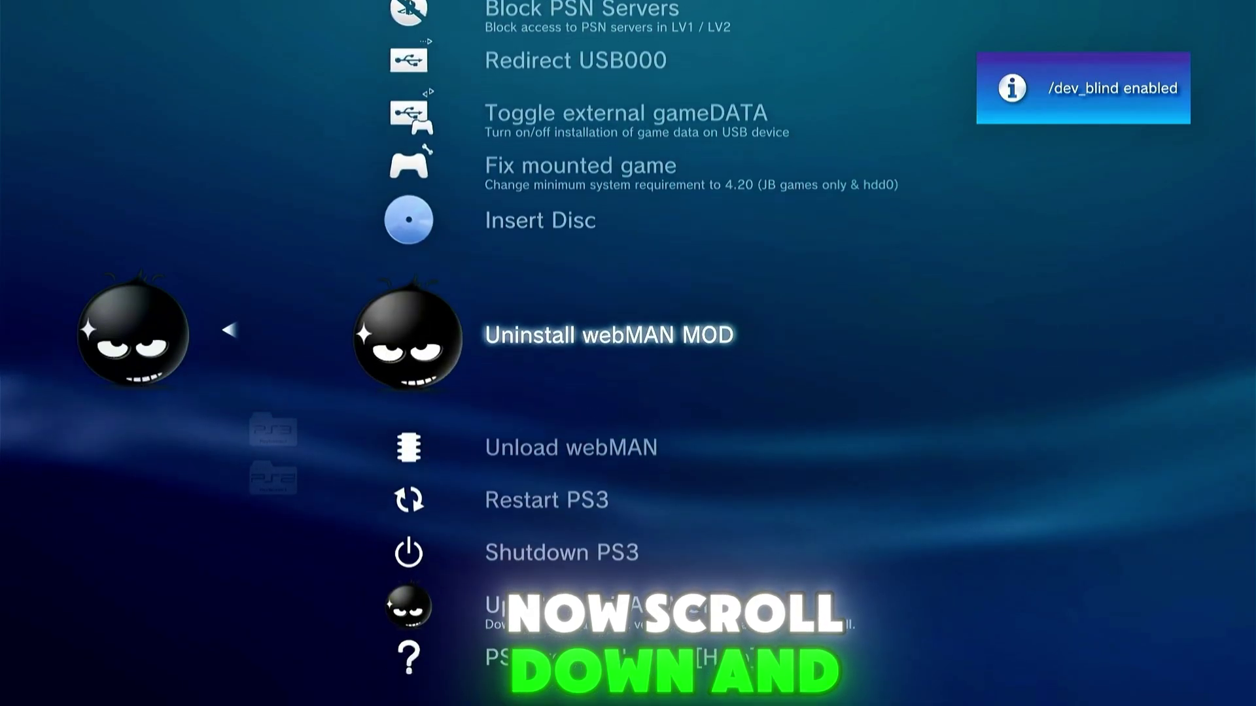
# Step: Install Extended Download + Icons from Update webMAN MOD > Custom Firmware MODs, confirming the download
pyautogui.press('Down')
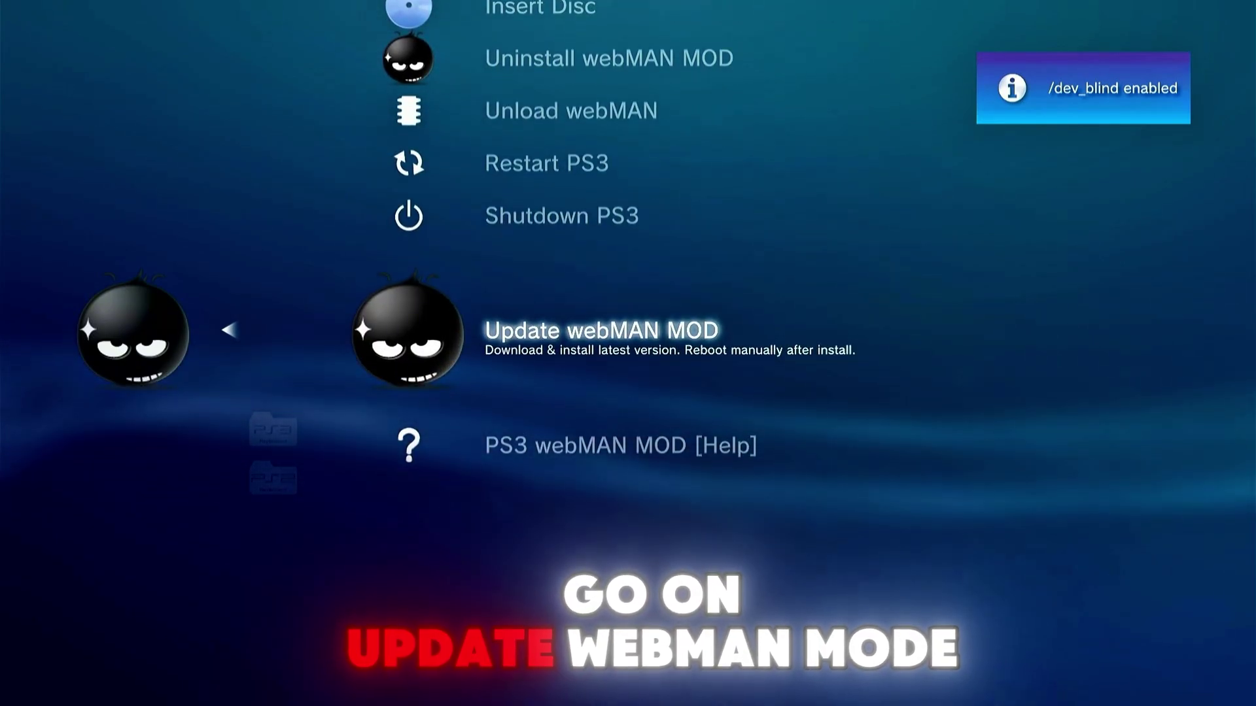
pyautogui.press('Return')
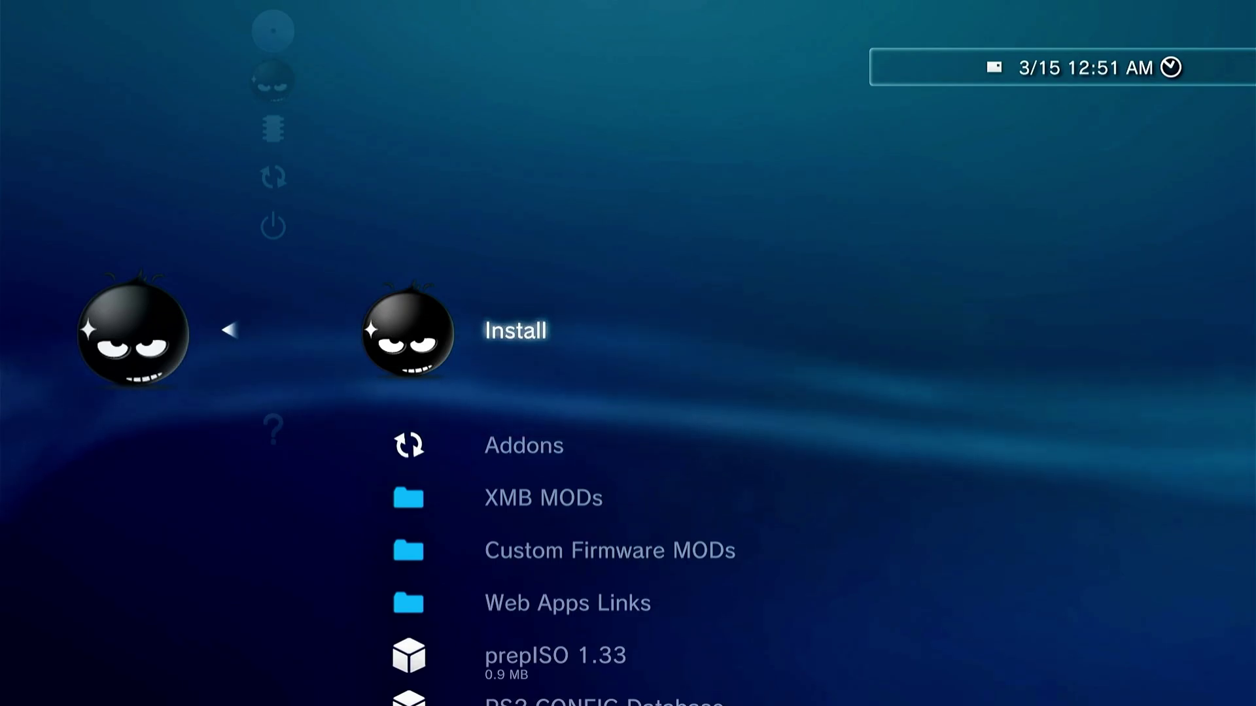
pyautogui.press('Down')
pyautogui.press('Down')
pyautogui.press('Down')
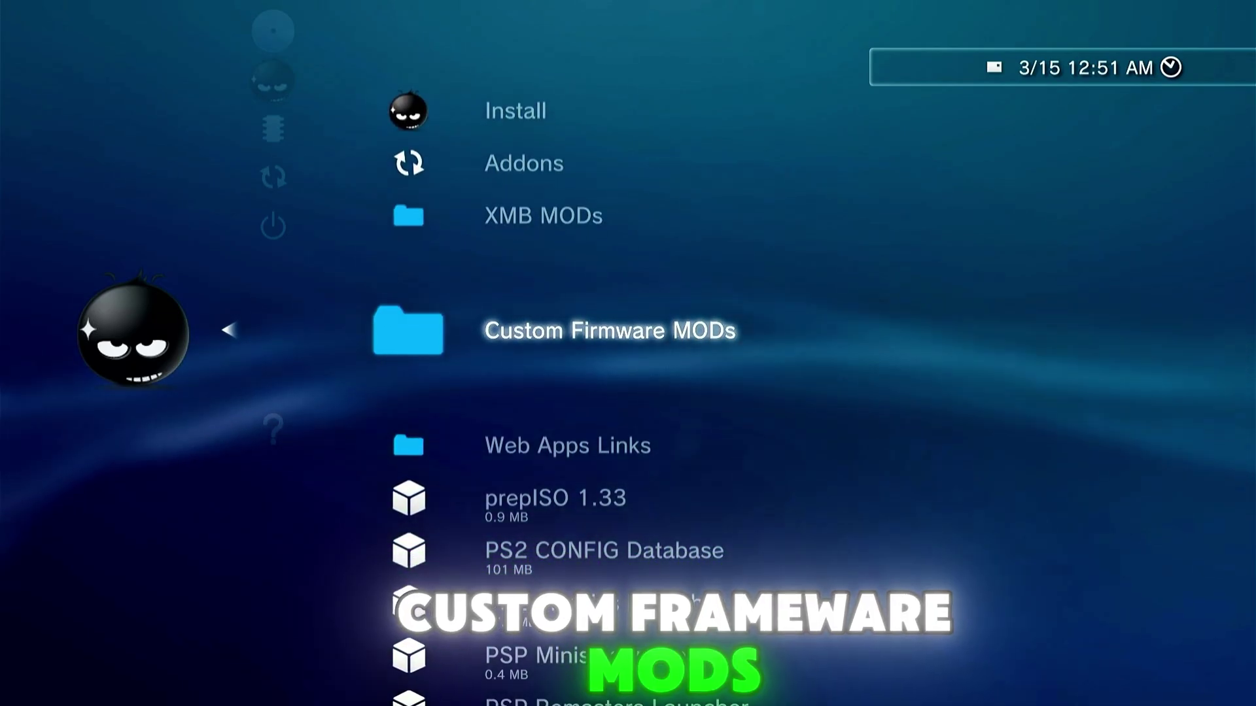
pyautogui.press('Return')
pyautogui.press('Down')
pyautogui.press('Down')
pyautogui.press('Down')
pyautogui.press('Down')
pyautogui.press('Down')
pyautogui.press('Down')
pyautogui.press('Down')
pyautogui.press('Down')
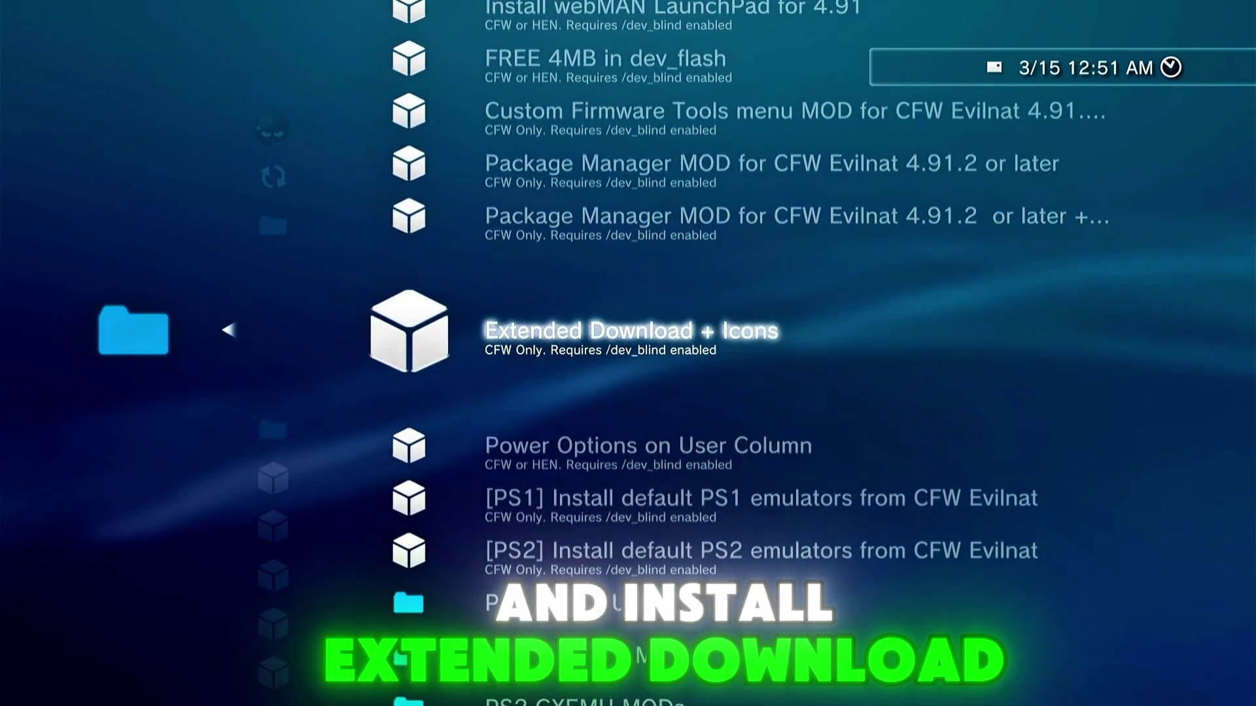
pyautogui.press('Return')
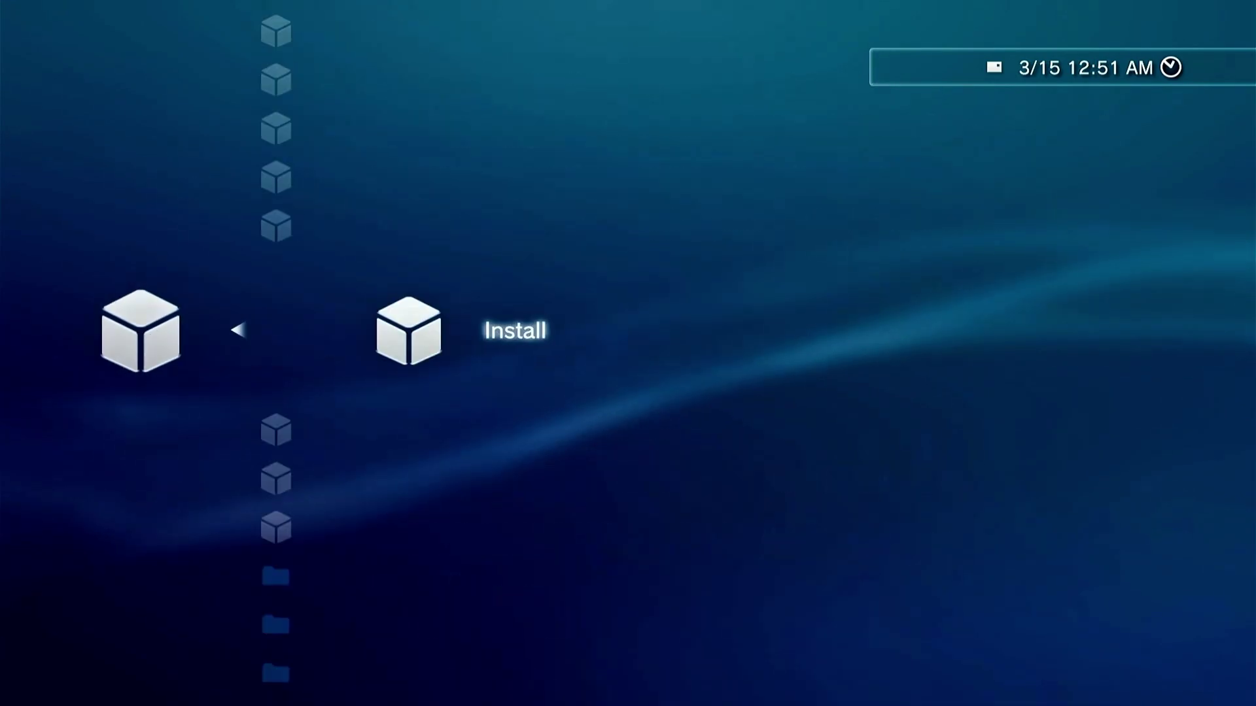
pyautogui.press('Return')
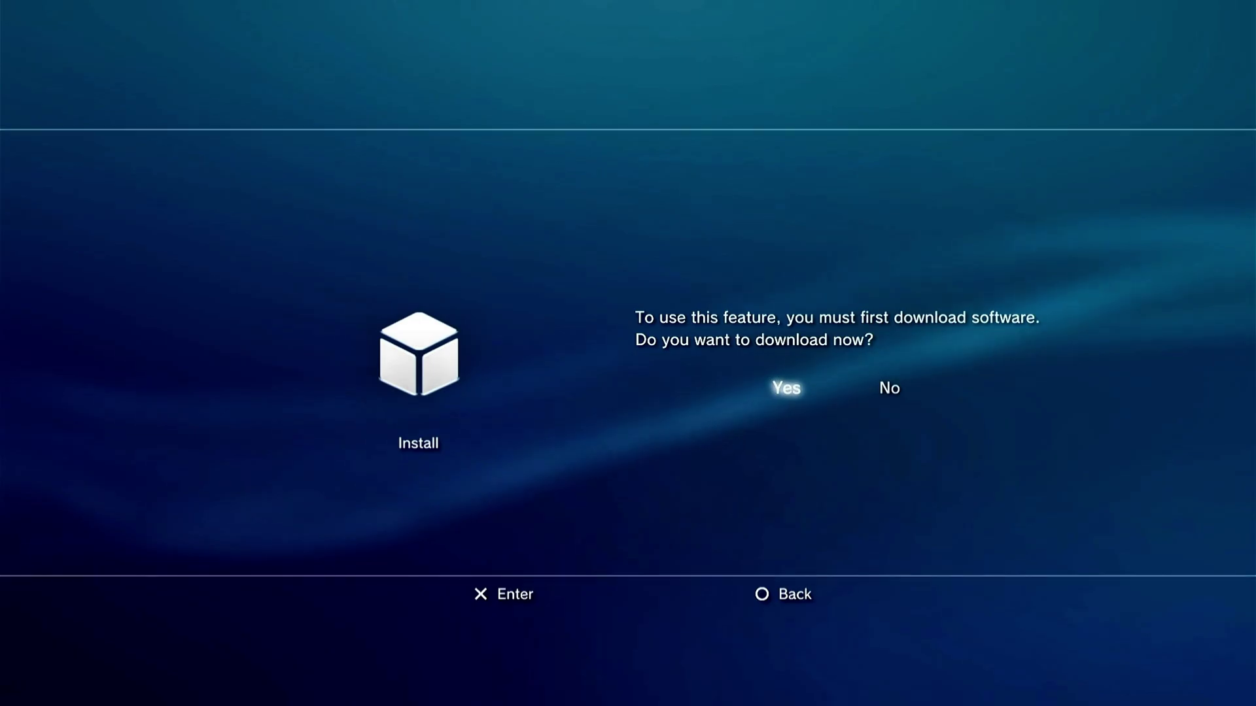
pyautogui.press('Return')
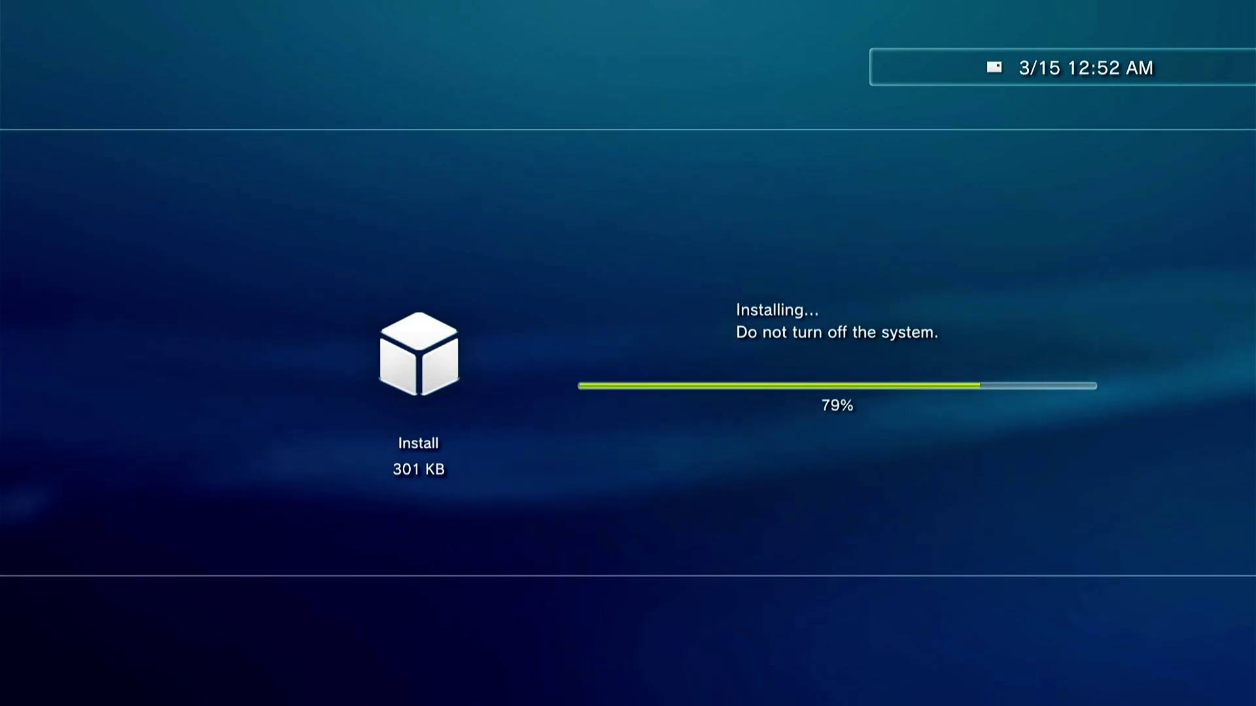
# Step: Search the web for the mod creator's name via Network > Internet Search
pyautogui.press('Escape')
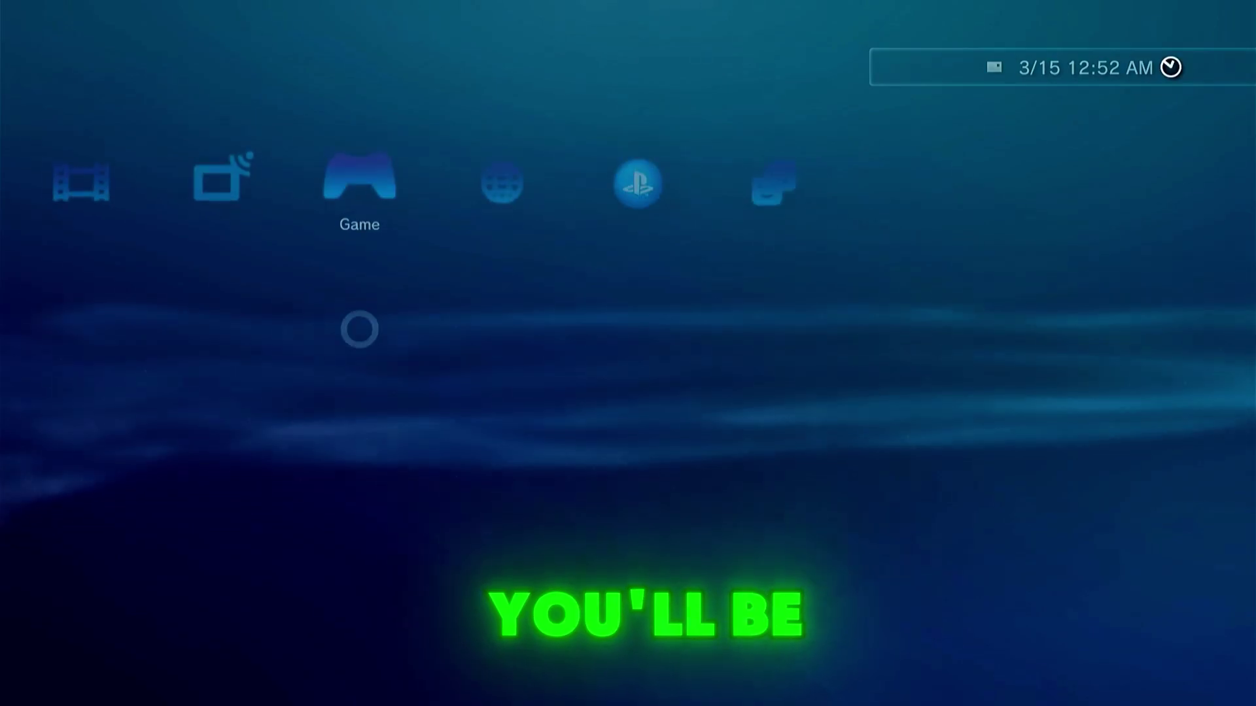
pyautogui.press('Right')
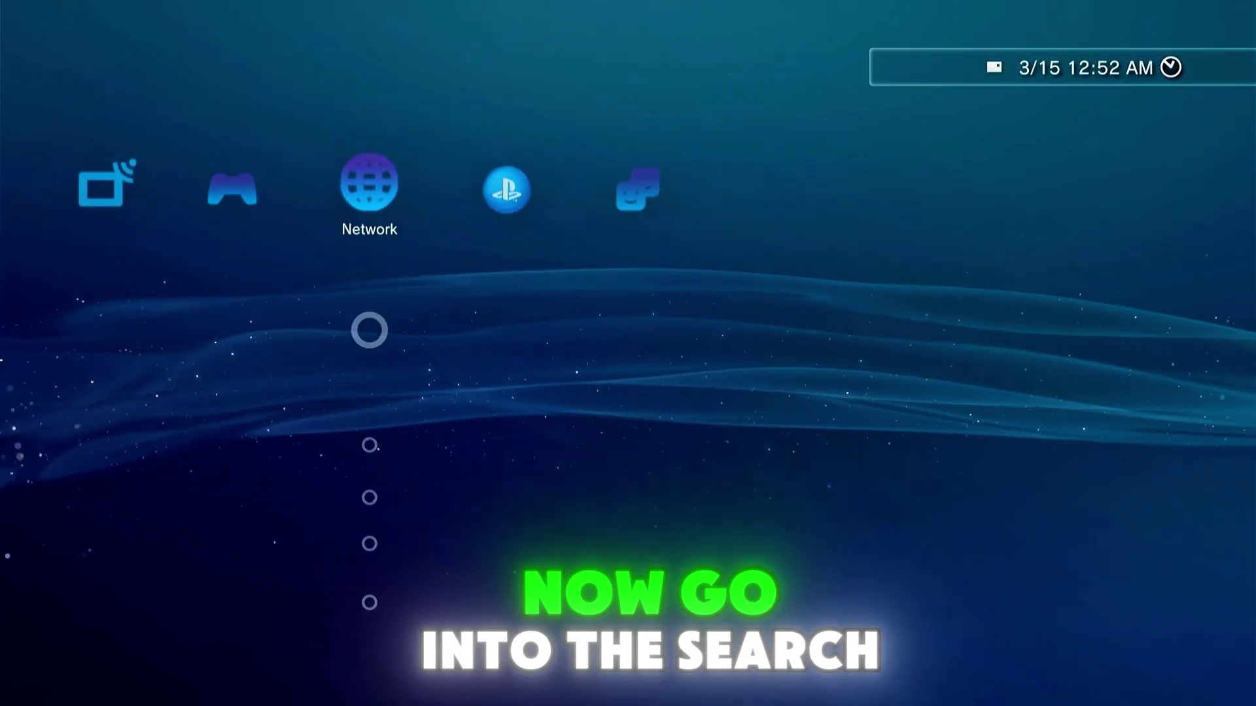
pyautogui.press('Down')
pyautogui.press('Down')
pyautogui.press('Down')
pyautogui.press('Return')
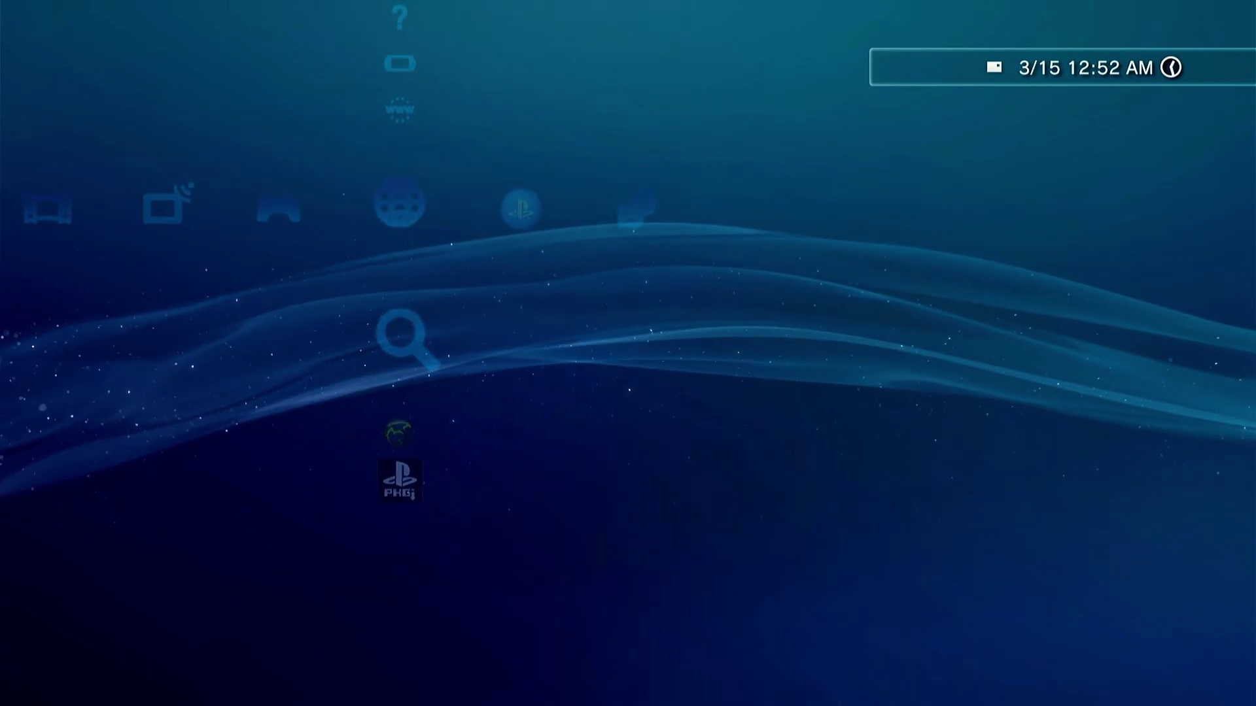
pyautogui.write('virusmike')
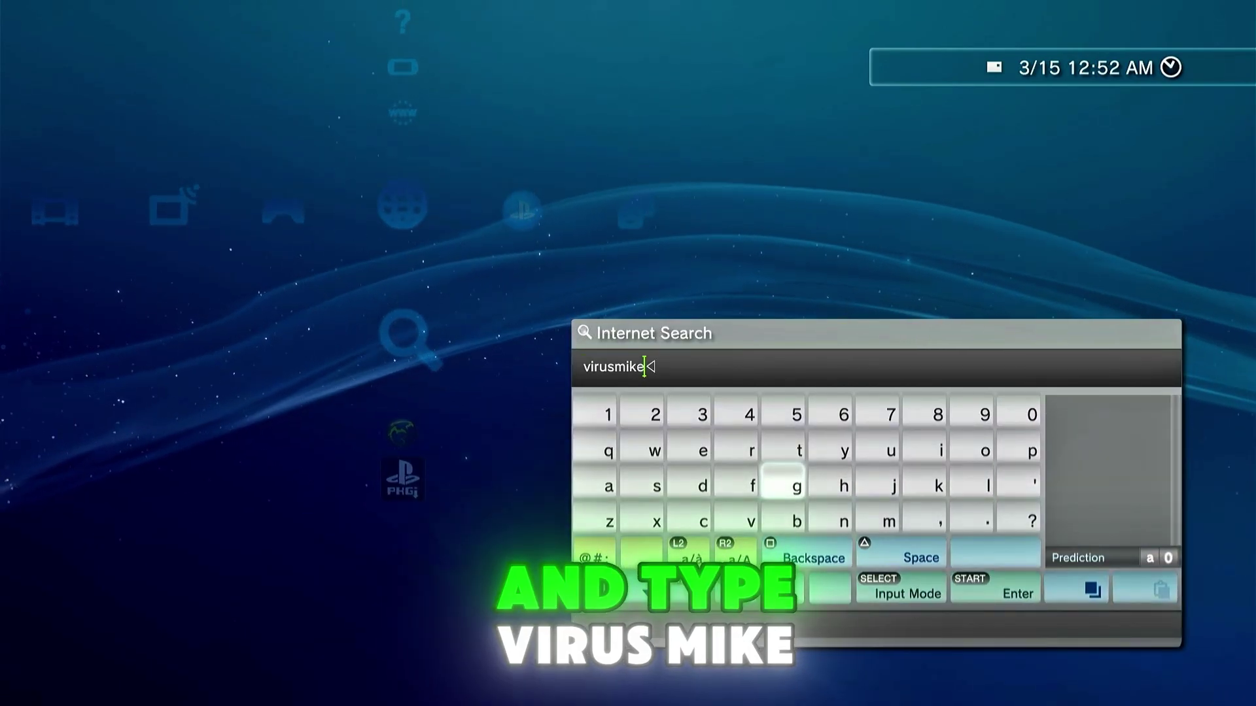
pyautogui.press('Return')
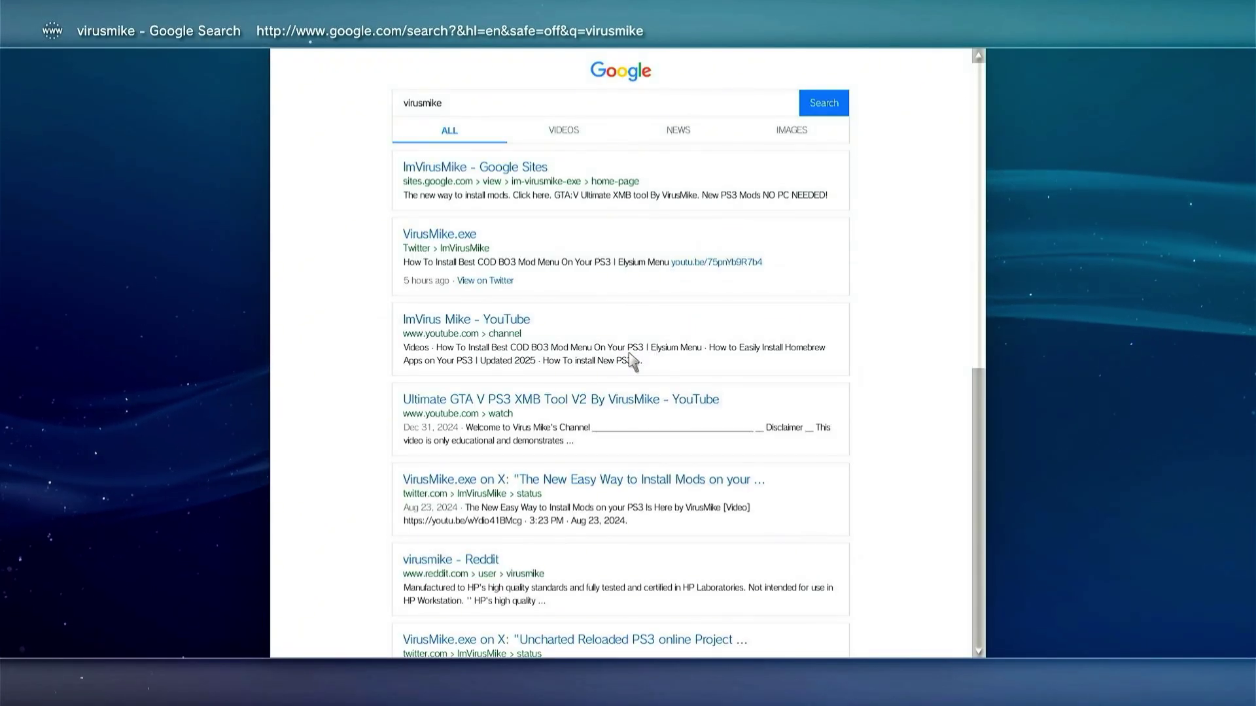
# Step: Open the creator's Google Sites page, follow 'THE New Way To Install Mods', and scroll to the CFW-HFW-OFW files
pyautogui.click(623, 175)
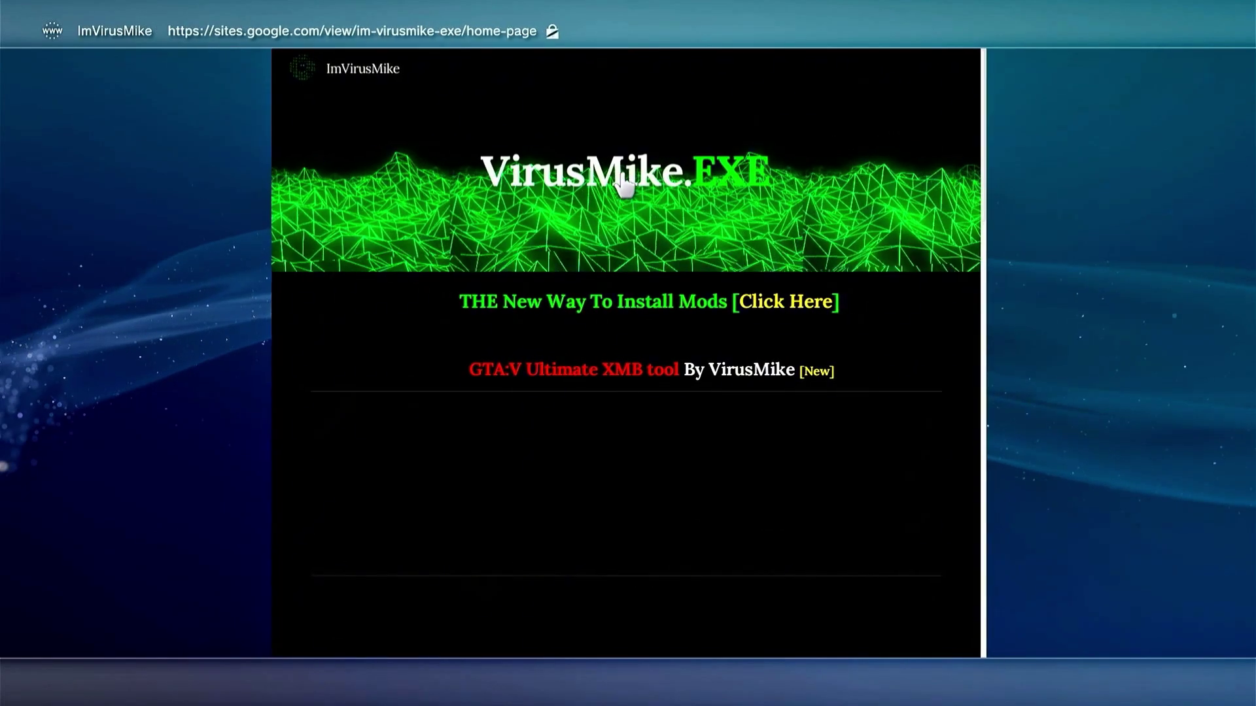
pyautogui.click(600, 308)
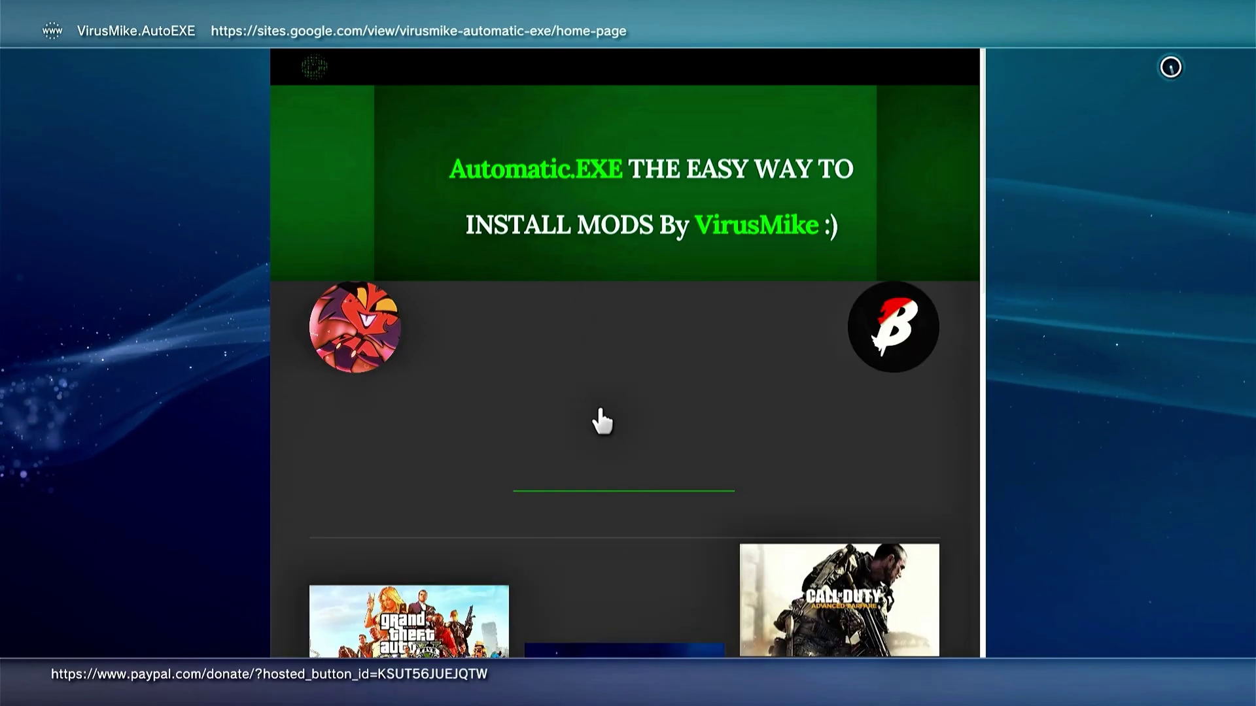
pyautogui.scroll(-6, 600, 658)
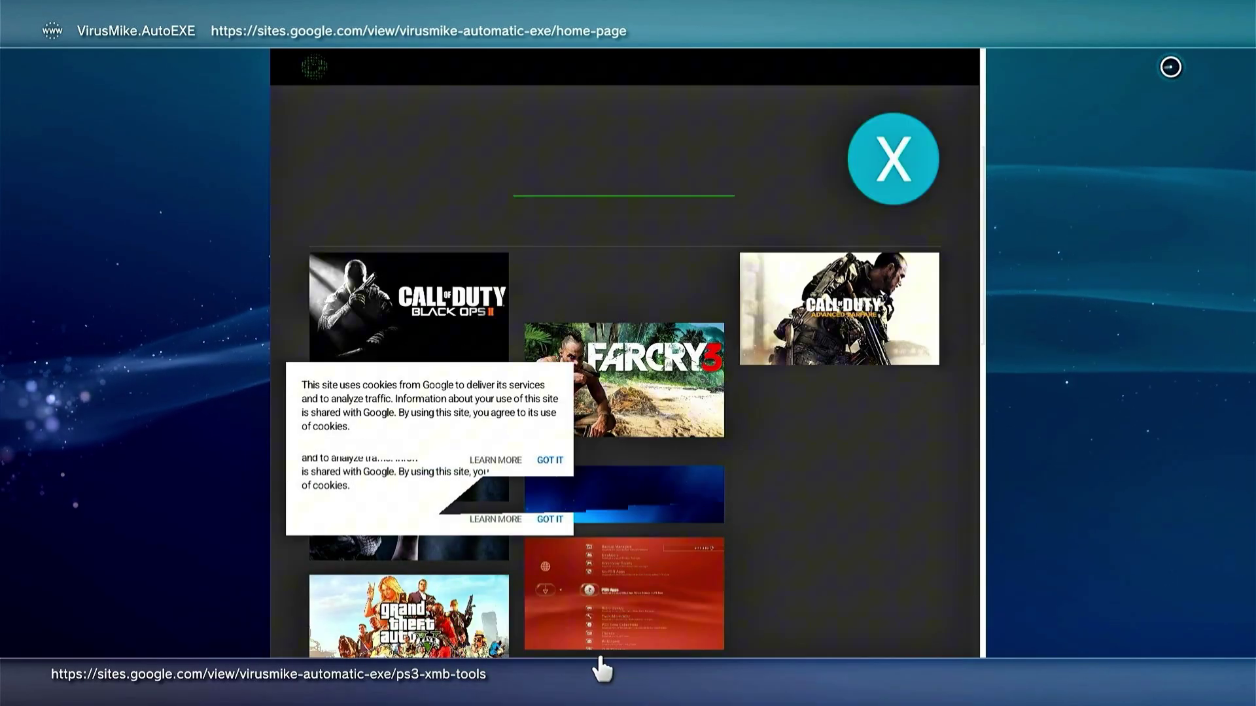
pyautogui.scroll(-4, 600, 653)
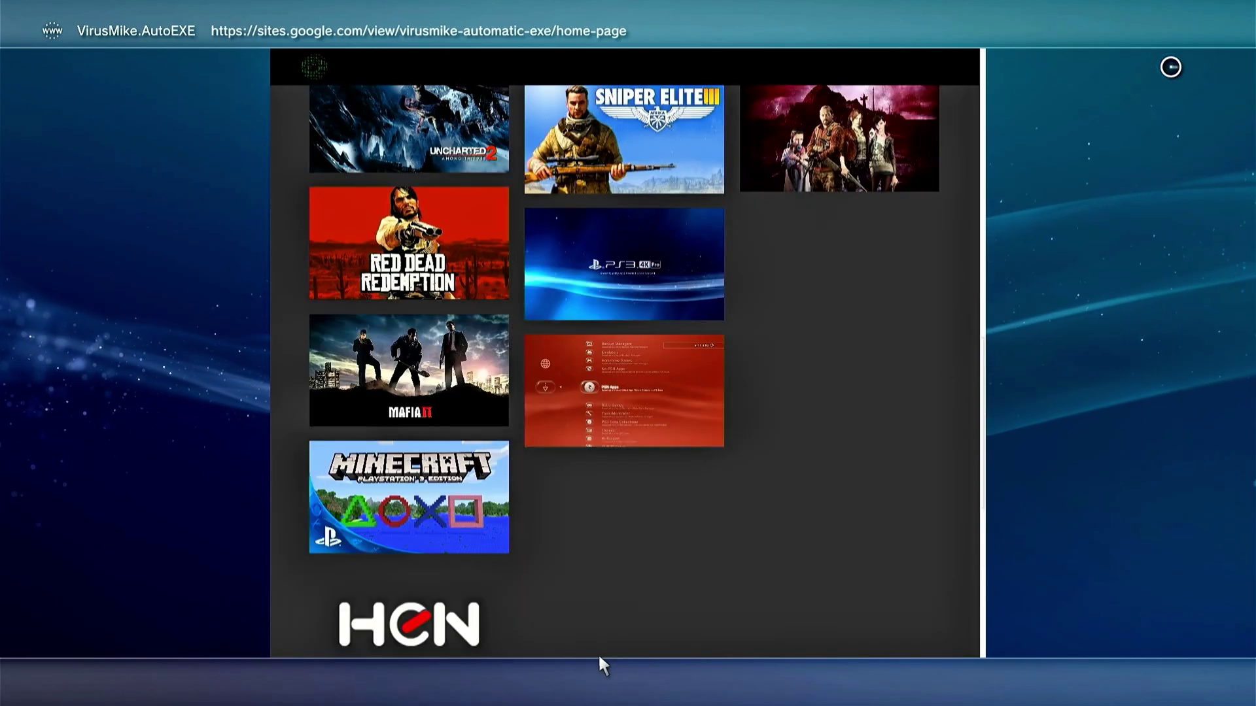
pyautogui.scroll(-4, 598, 652)
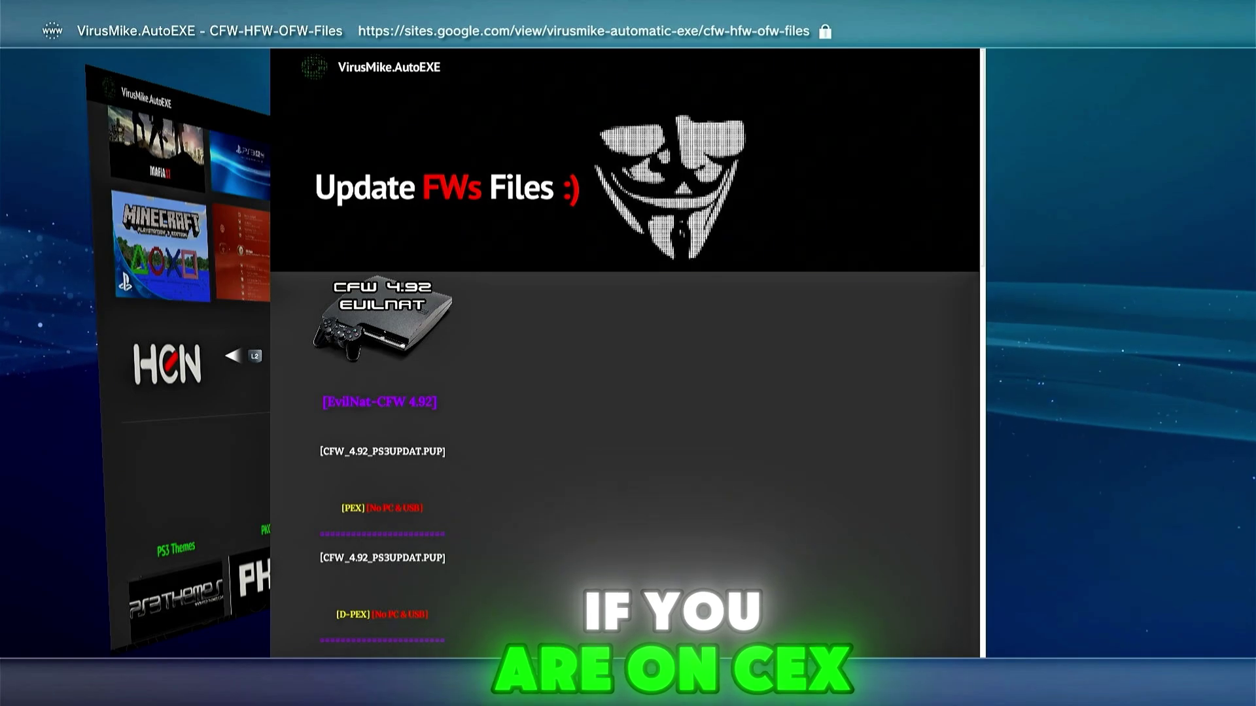
# Step: Scroll to the [PEX] CFW_4.92_PS3UPDAT.PUP link and open its MediaFire page
pyautogui.scroll(-2, 425, 621)
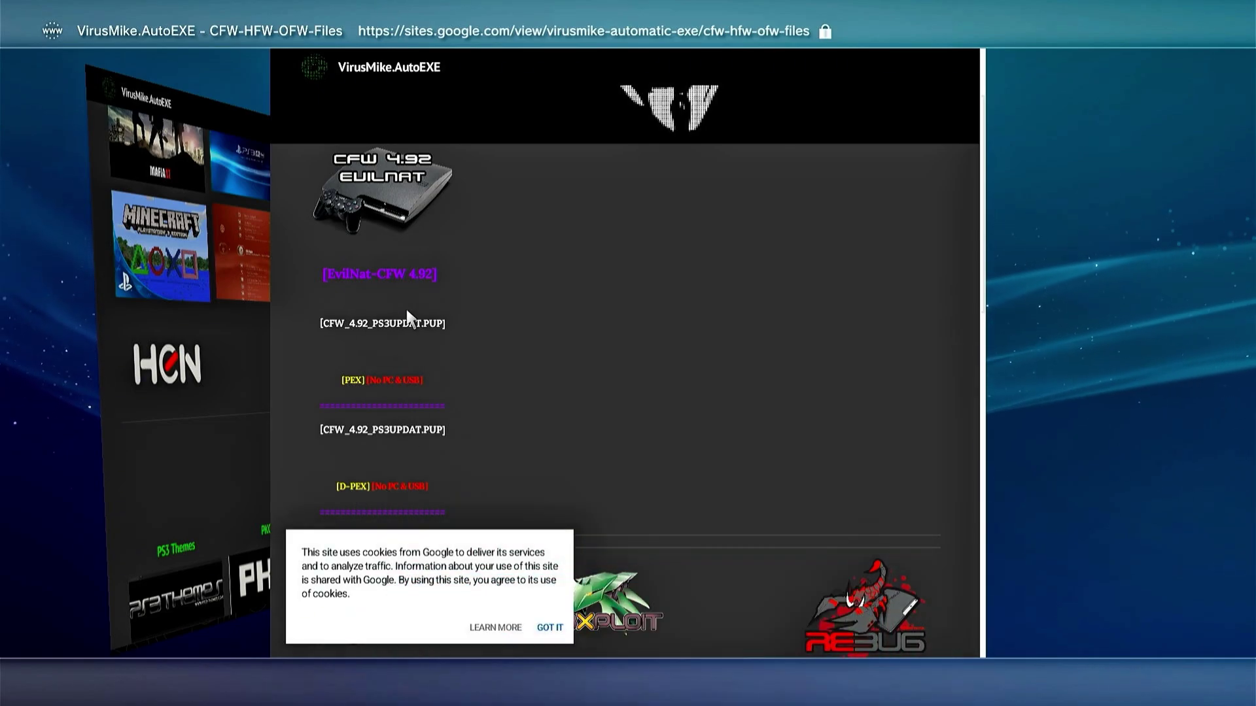
pyautogui.click(373, 335)
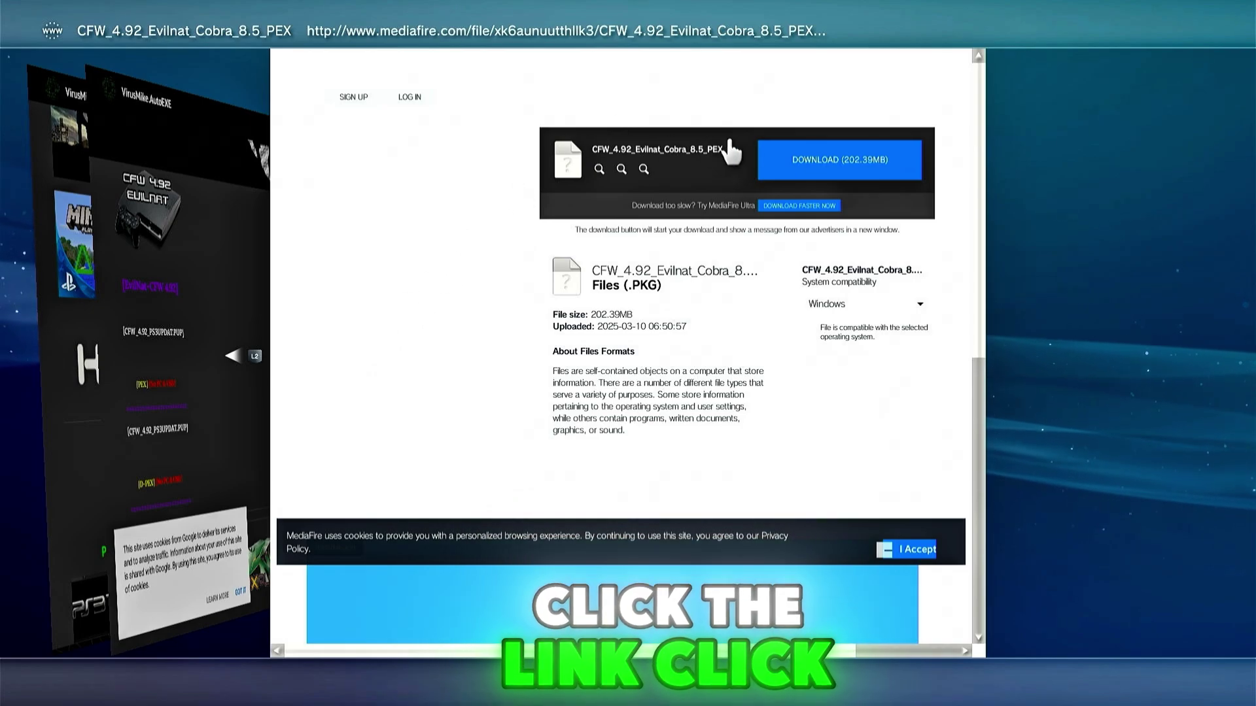
# Step: Download the 203 MB CFW_4.92_Evilnat_Cobra_8.5_PEX.pkg into dev_hdd0's packages folder
pyautogui.click(836, 170)
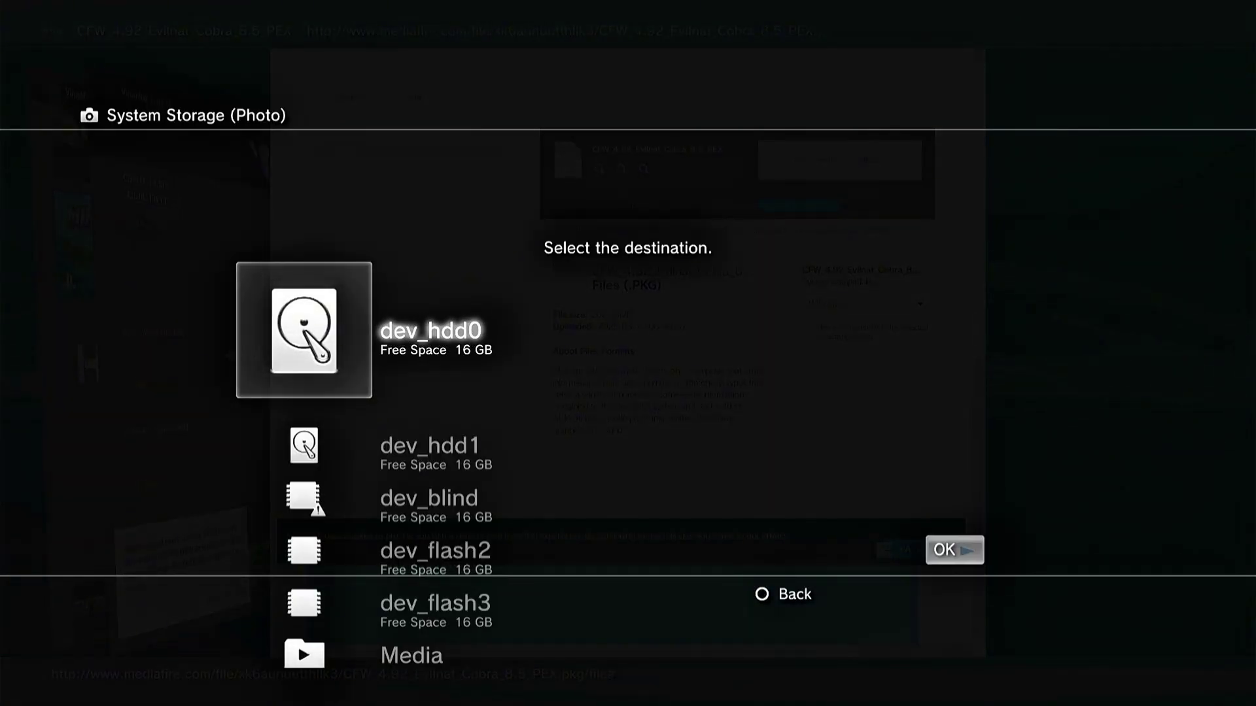
pyautogui.press('Return')
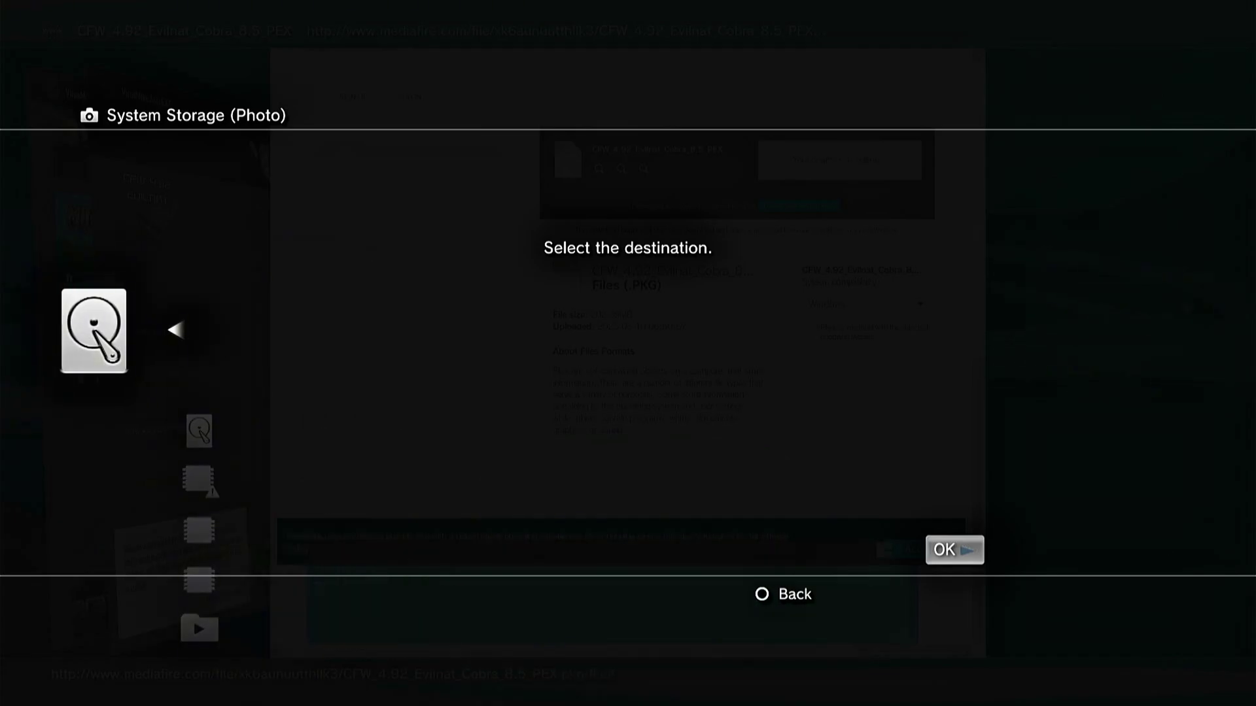
pyautogui.press('Down')
pyautogui.press('Down')
pyautogui.press('Down')
pyautogui.press('Down')
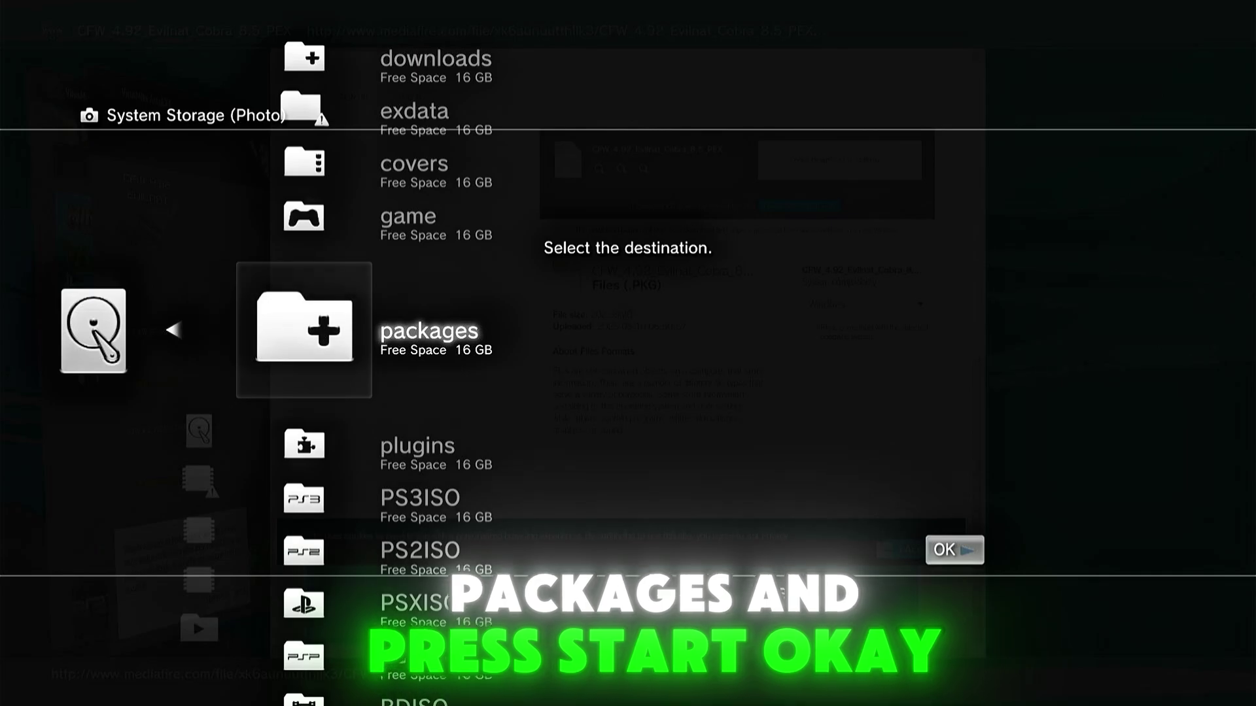
pyautogui.press('Return')
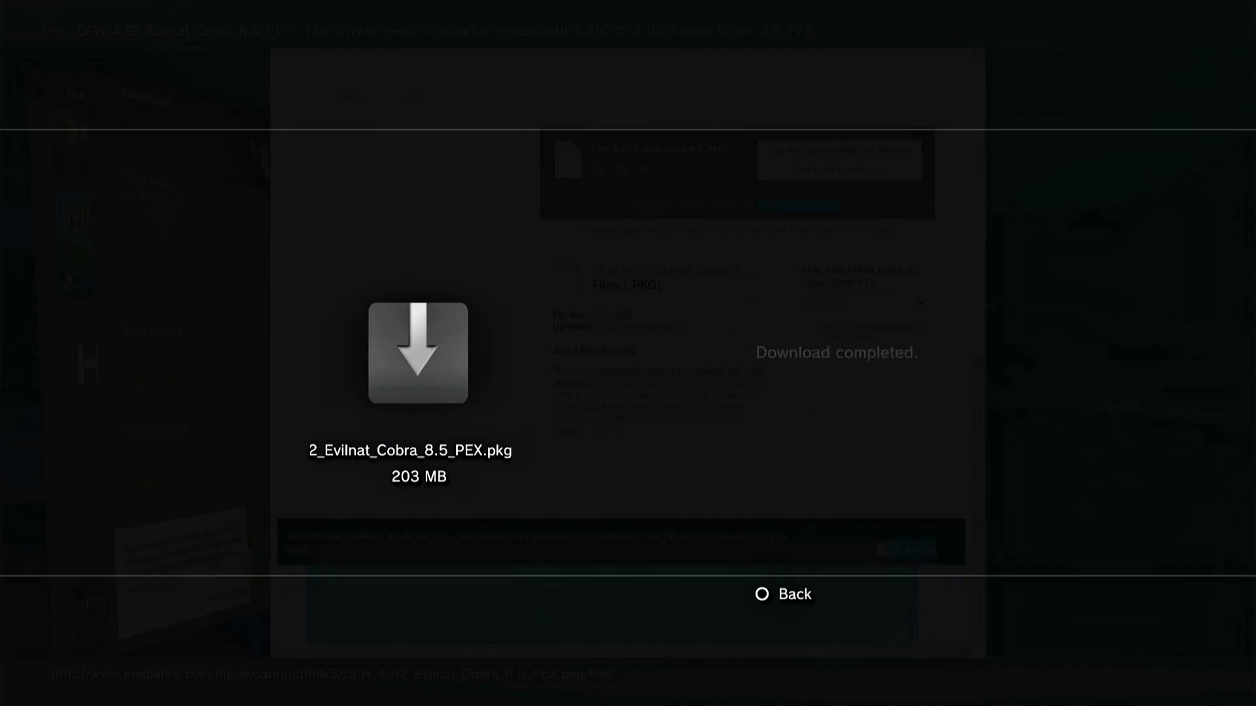
pyautogui.press('Escape')
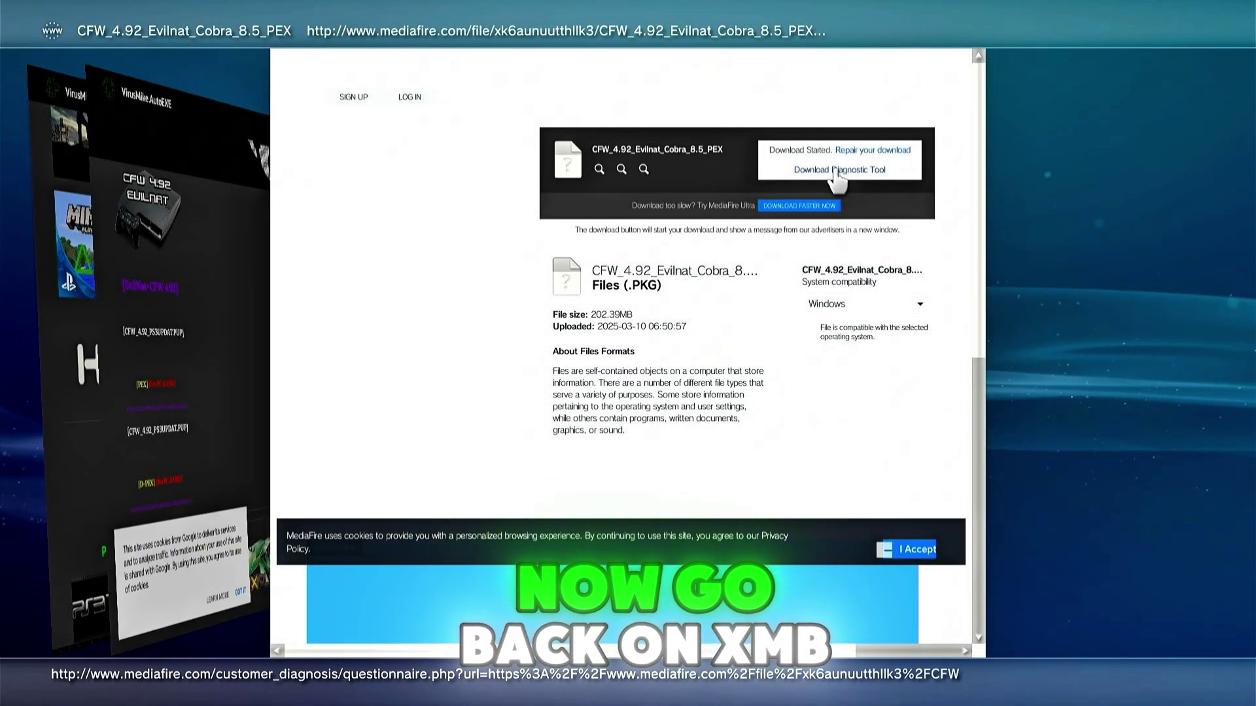
# Step: Close the MediaFire page and exit the Internet Browser
pyautogui.press('Escape')
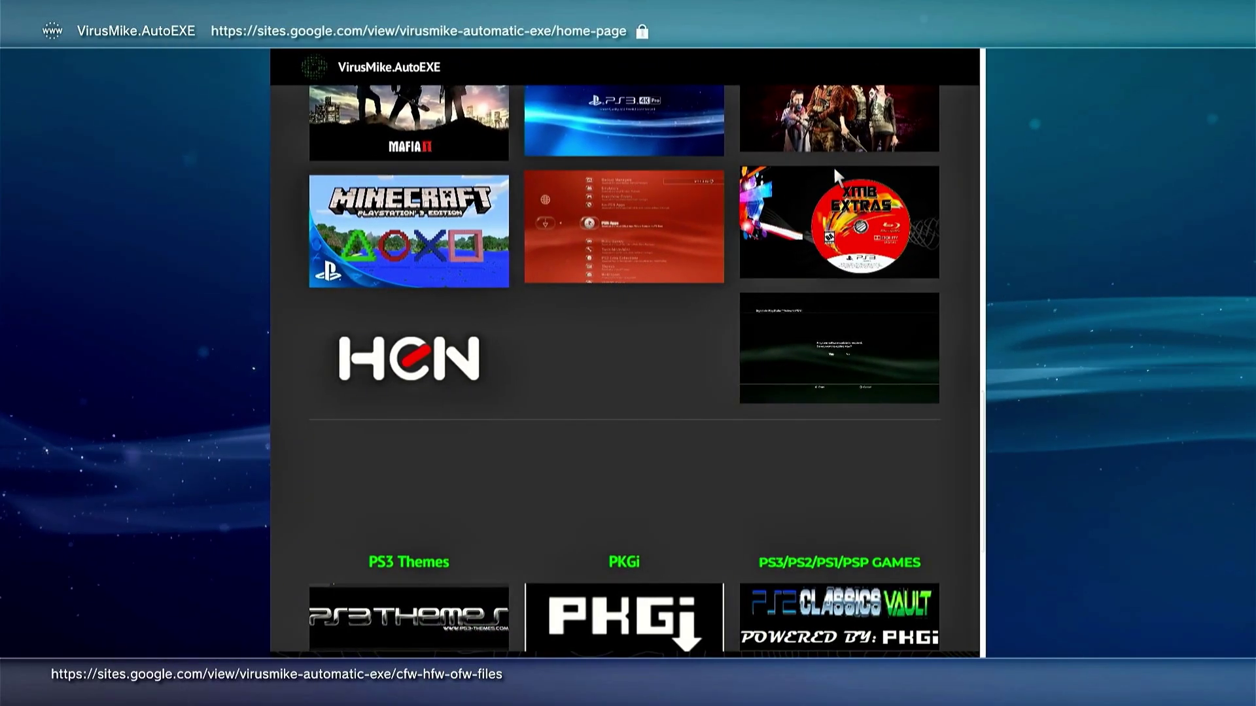
pyautogui.press('Escape')
pyautogui.press('Return')
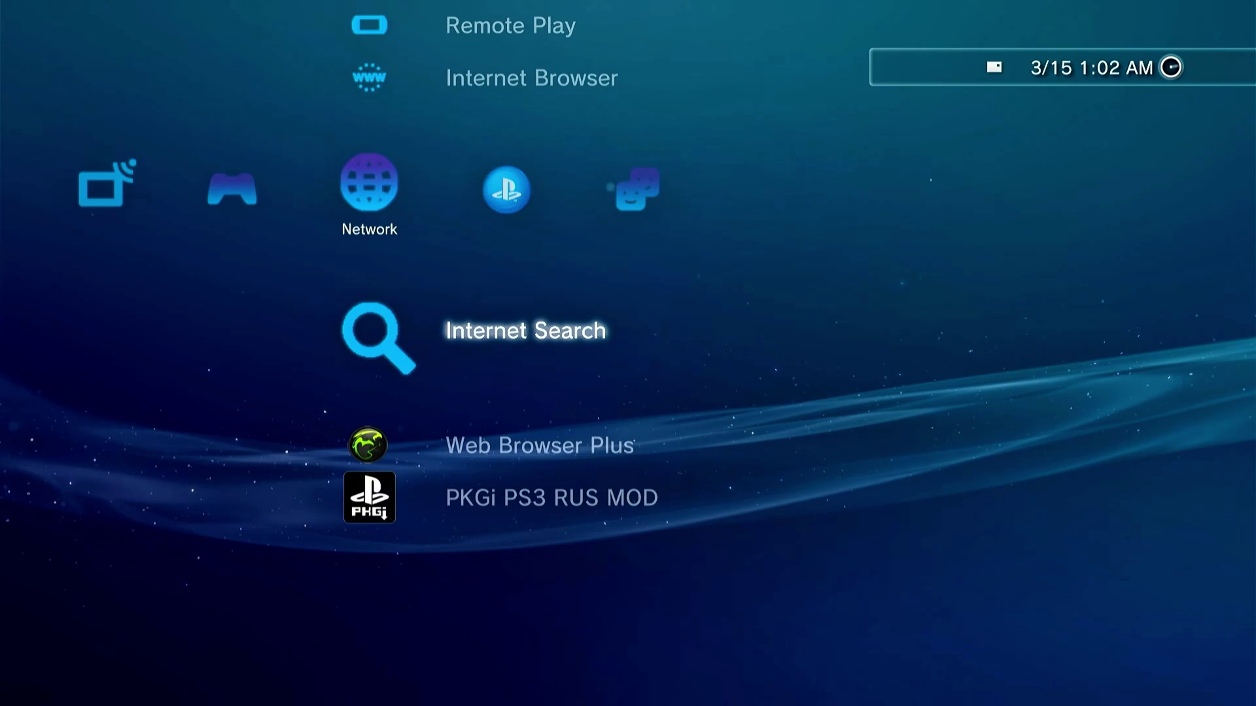
# Step: Install CFW_4.92_Evilnat_Cobra_8.5_PEX.pkg through Package Manager from PS3 System Storage
pyautogui.press('Left')
pyautogui.press('Up')
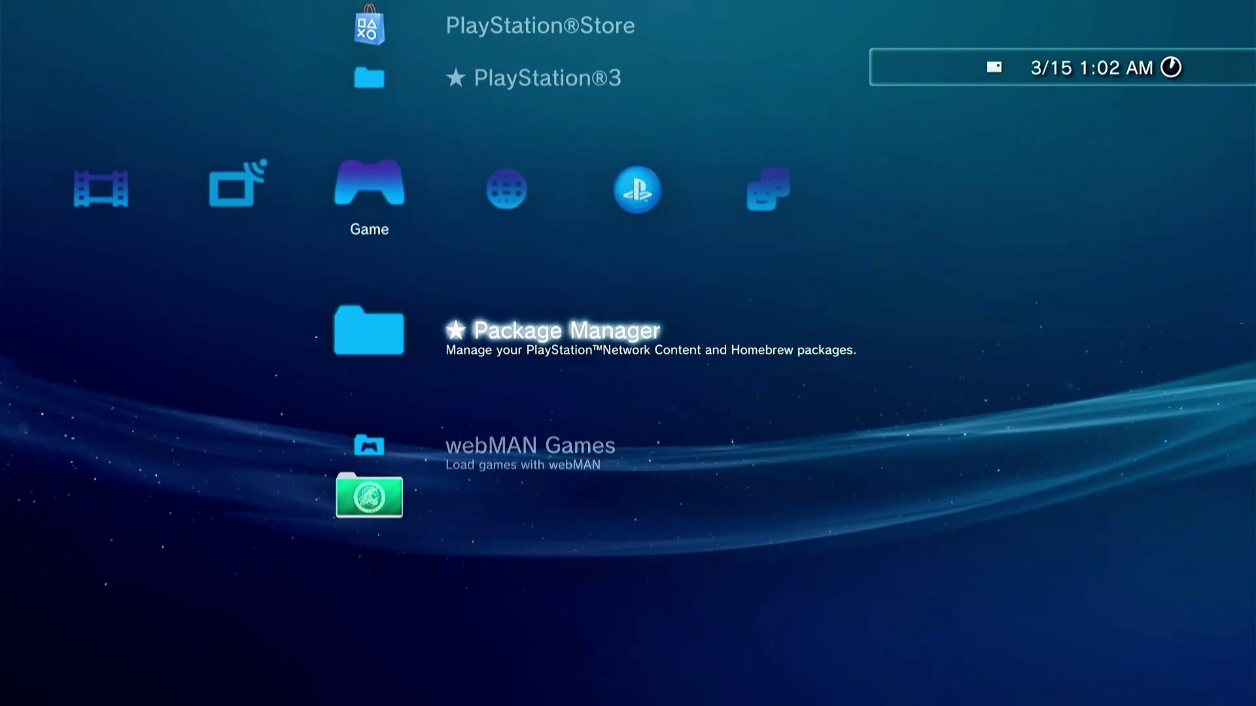
pyautogui.press('Return')
pyautogui.press('Down')
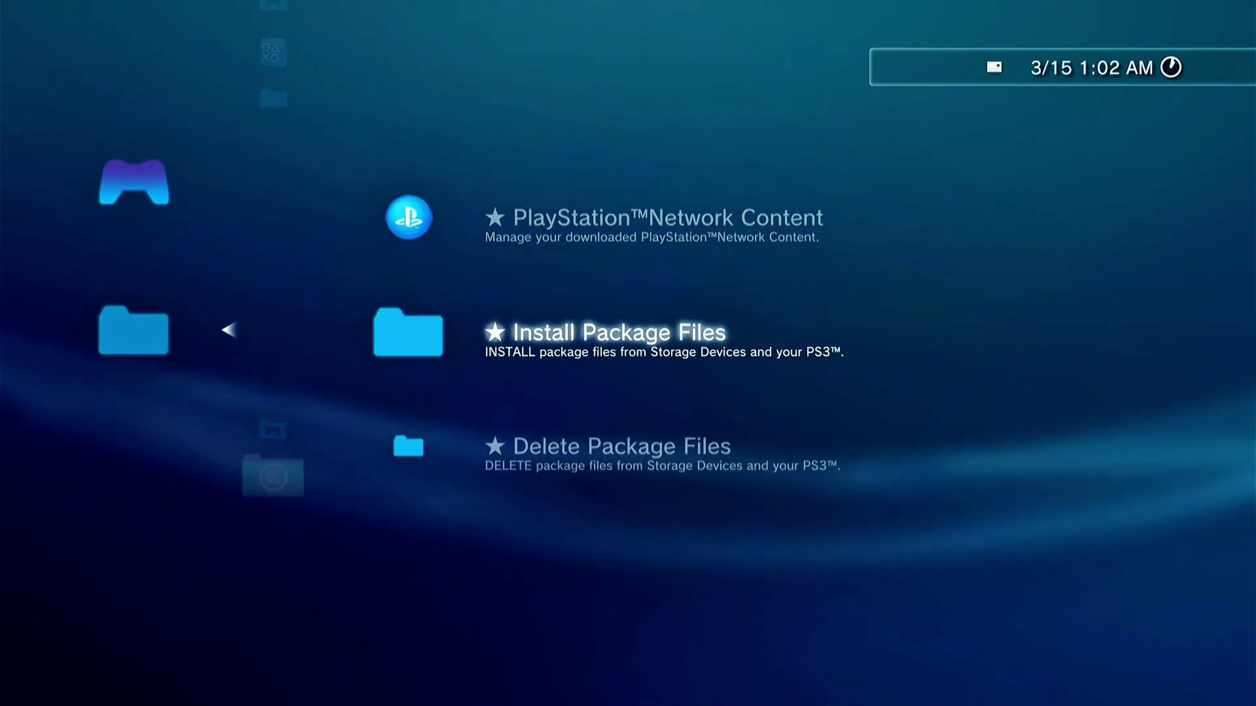
pyautogui.press('Return')
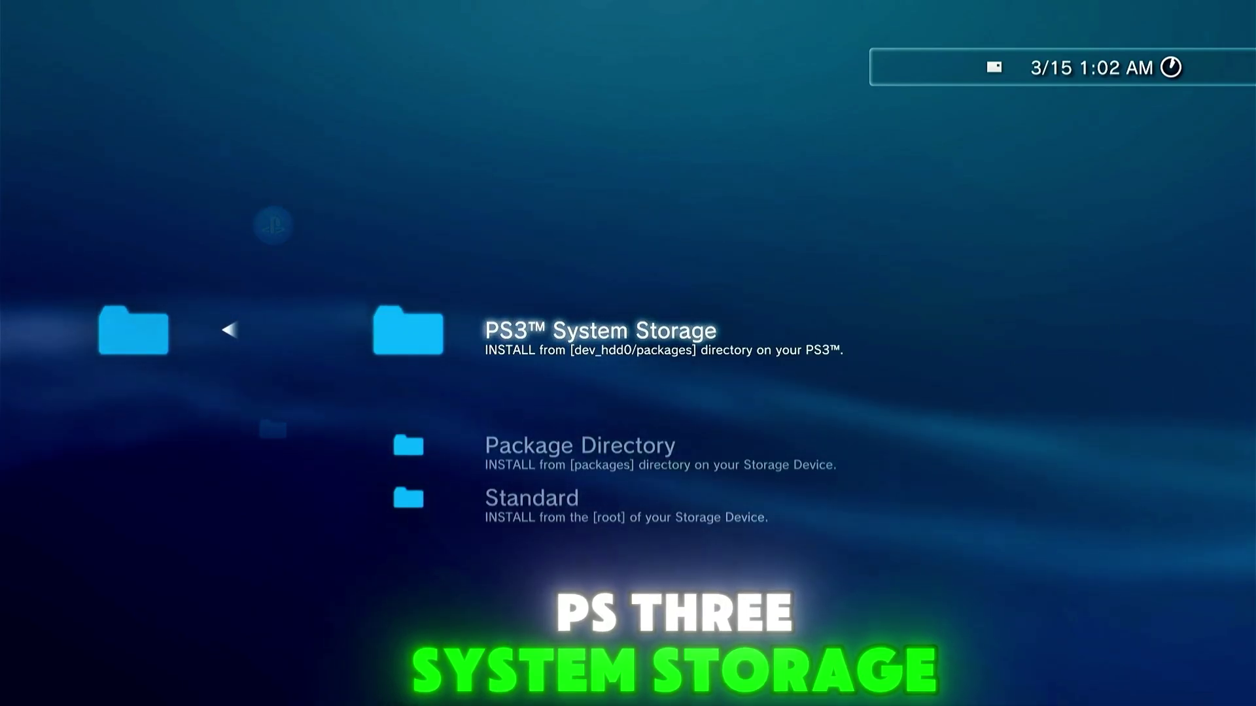
pyautogui.press('Return')
pyautogui.press('Down')
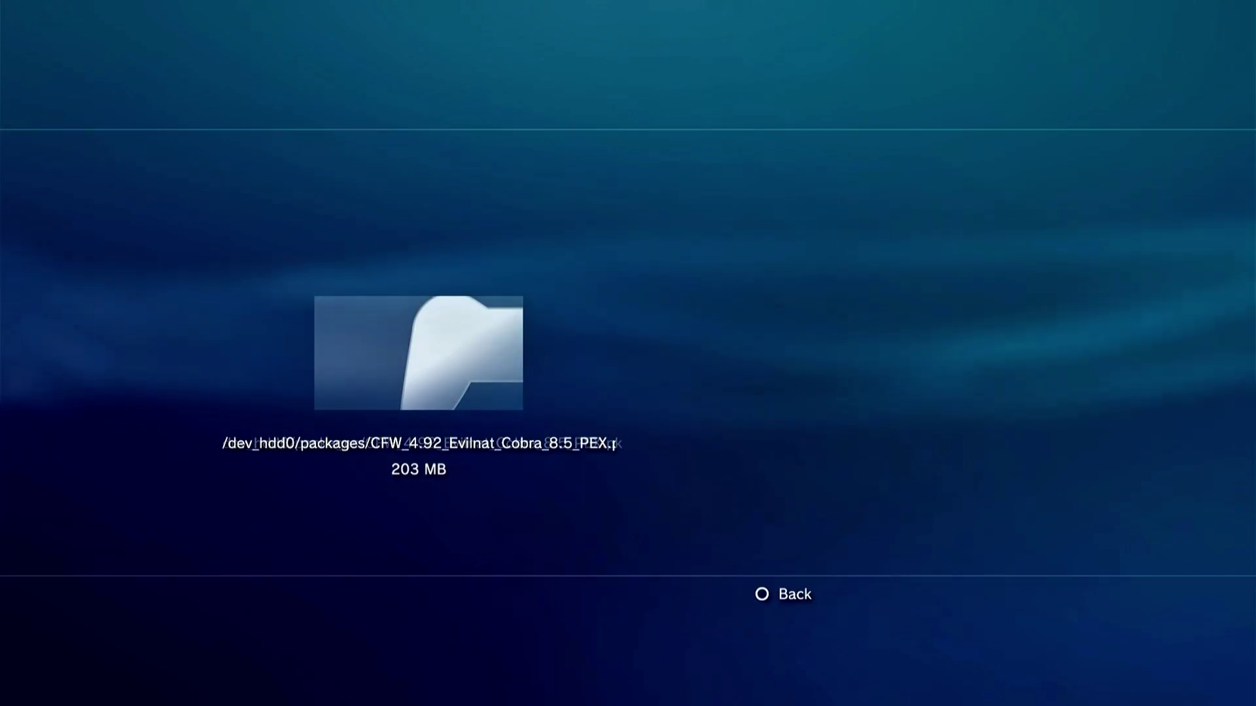
pyautogui.press('Escape')
# Step: Run System Update via System Storage with the 4.92 PS3UPDAT.PUP data
pyautogui.press('Left')
pyautogui.press('Left')
pyautogui.press('Left')
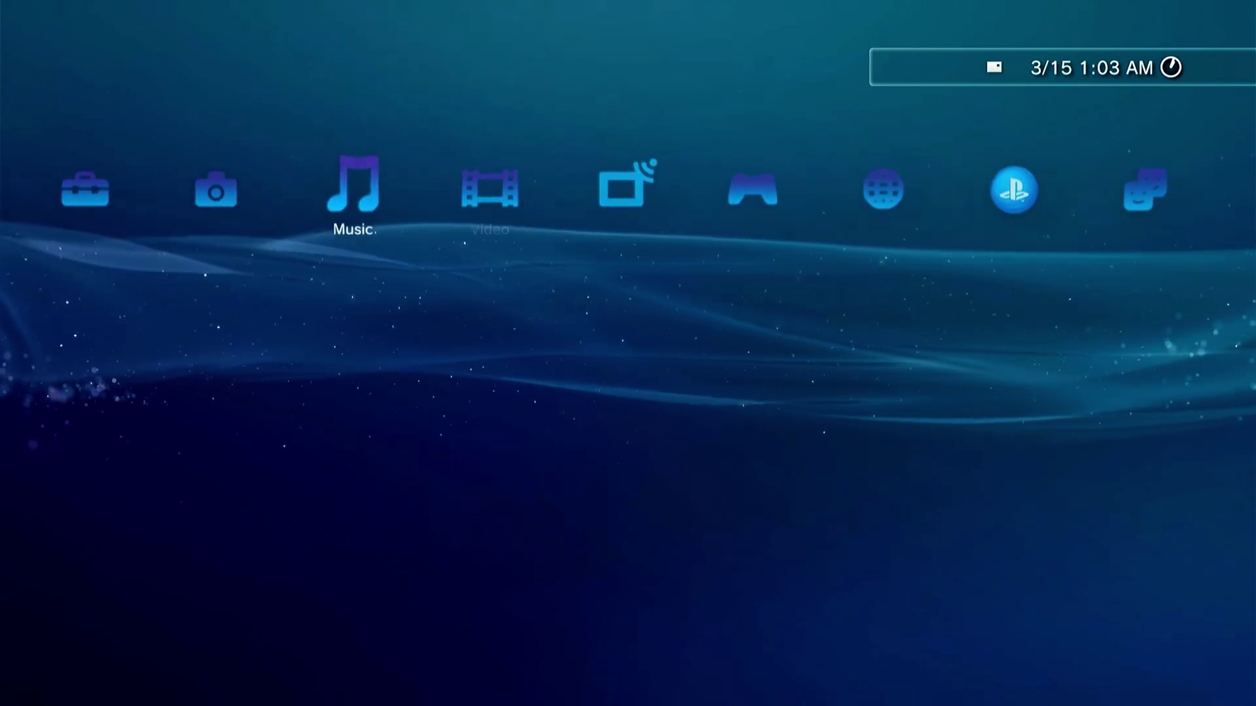
pyautogui.press('Left')
pyautogui.press('Left')
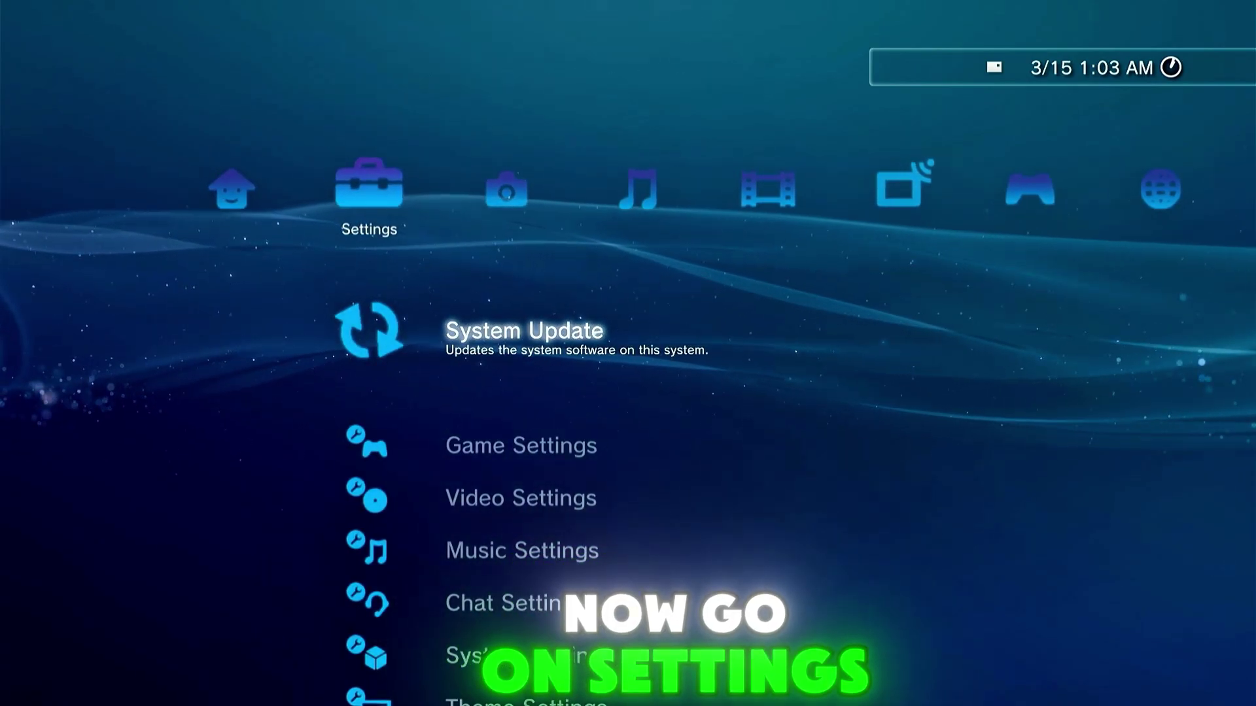
pyautogui.press('Return')
pyautogui.press('Down')
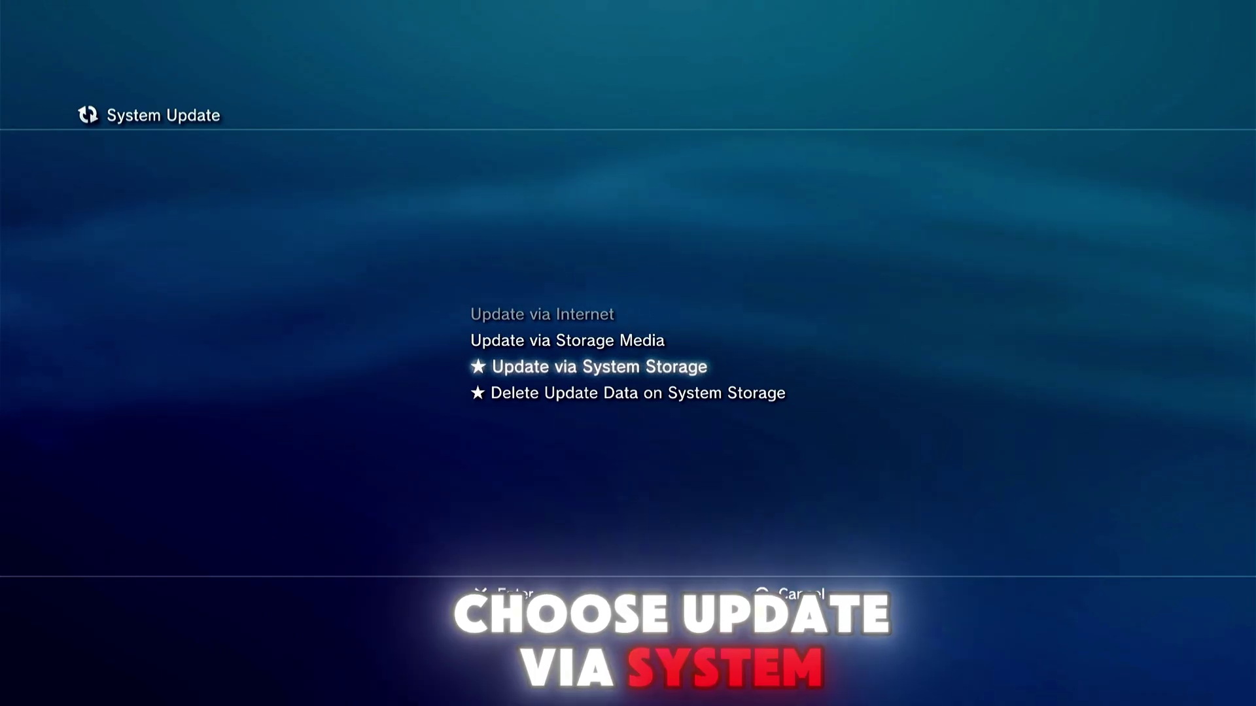
pyautogui.press('Return')
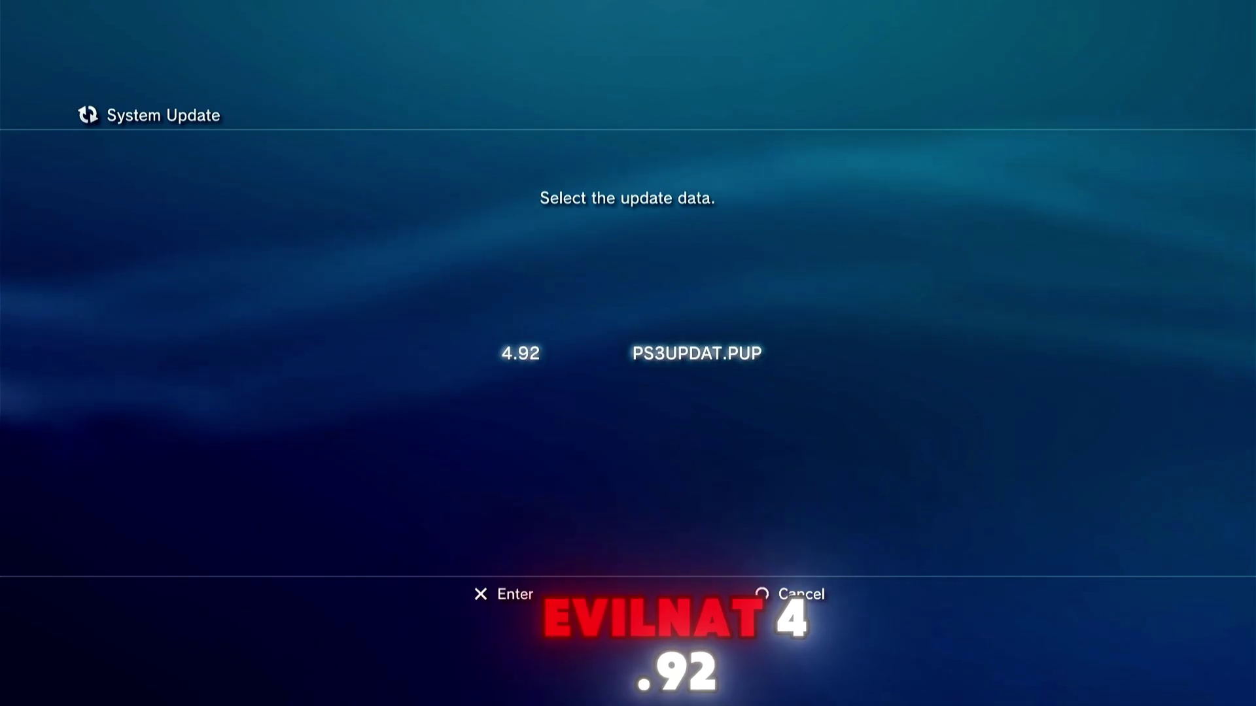
pyautogui.press('Return')
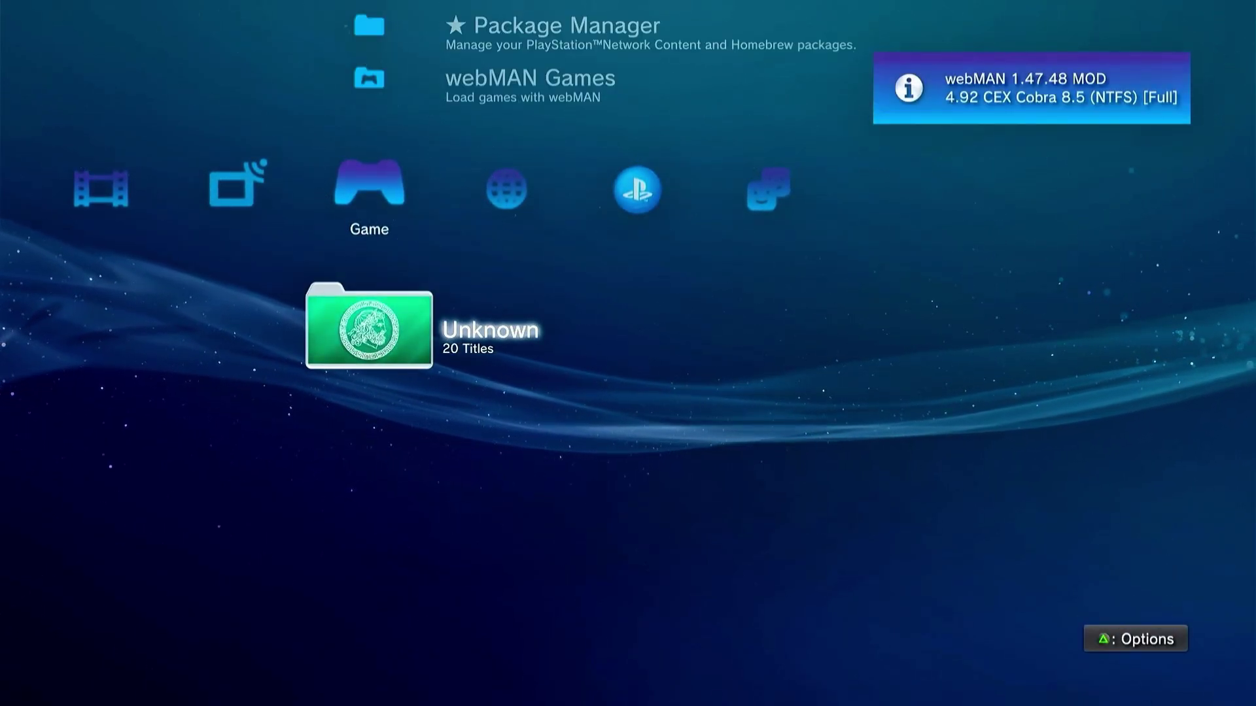
# Step: After the reboot, check System Information shows System Software Version 4.92
pyautogui.press('Left')
pyautogui.press('Left')
pyautogui.press('Left')
pyautogui.press('Left')
pyautogui.press('Left')
pyautogui.press('Left')
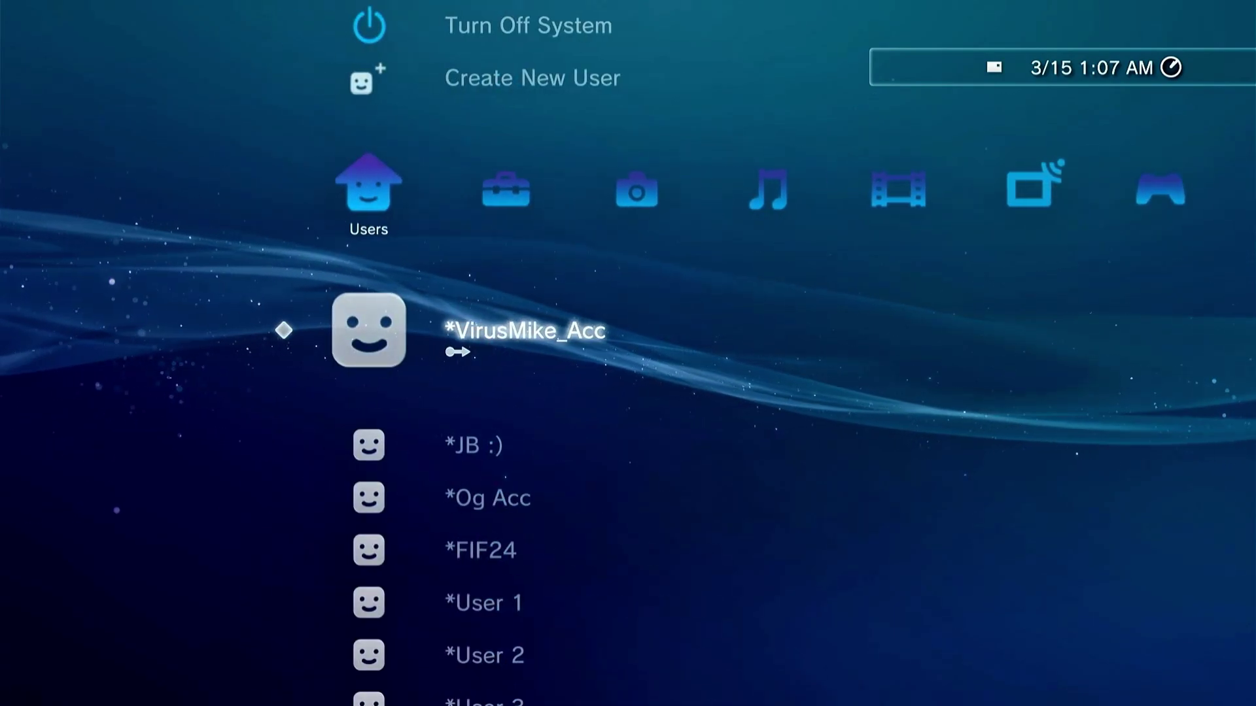
pyautogui.press('Right')
pyautogui.press('Down')
pyautogui.press('Down')
pyautogui.press('Down')
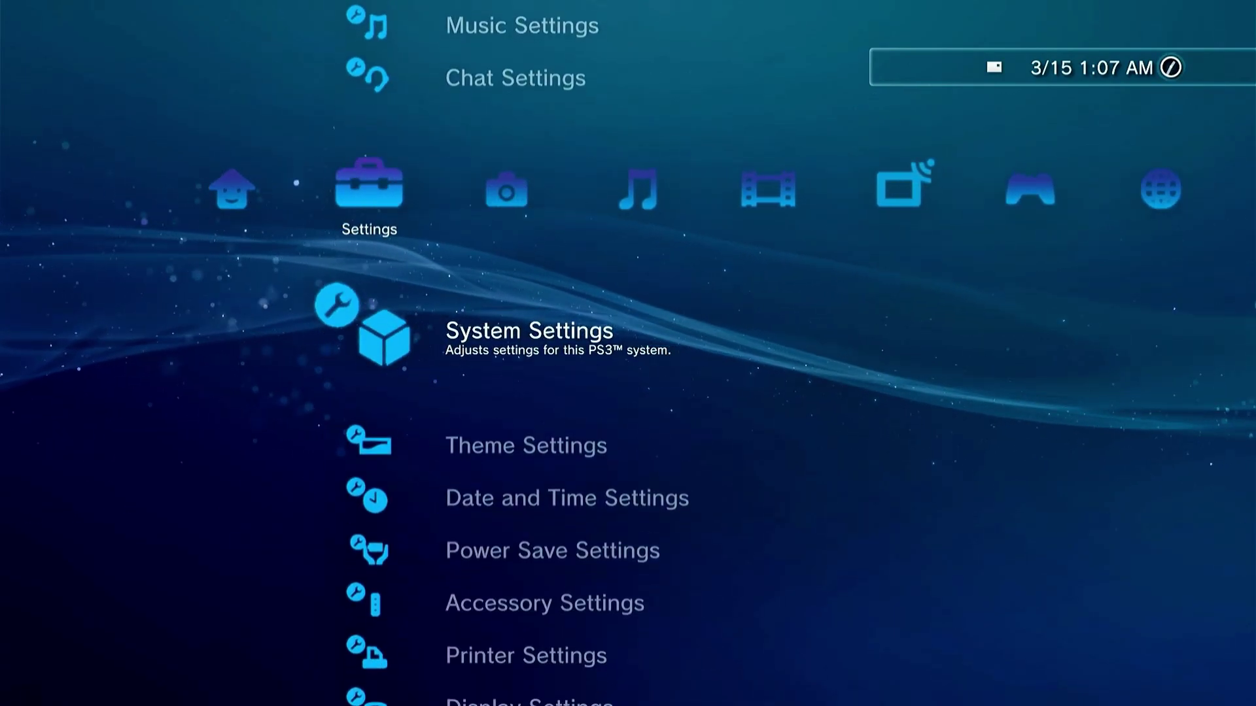
pyautogui.press('Return')
pyautogui.press('Down')
pyautogui.press('Down')
pyautogui.press('Down')
pyautogui.press('Down')
pyautogui.press('Down')
pyautogui.press('Down')
pyautogui.press('Down')
pyautogui.press('Down')
pyautogui.press('Down')
pyautogui.press('Down')
pyautogui.press('Down')
pyautogui.press('Down')
pyautogui.press('Down')
pyautogui.press('Down')
pyautogui.press('Down')
pyautogui.press('Down')
pyautogui.press('Down')
pyautogui.press('Down')
pyautogui.press('Down')
pyautogui.press('Down')
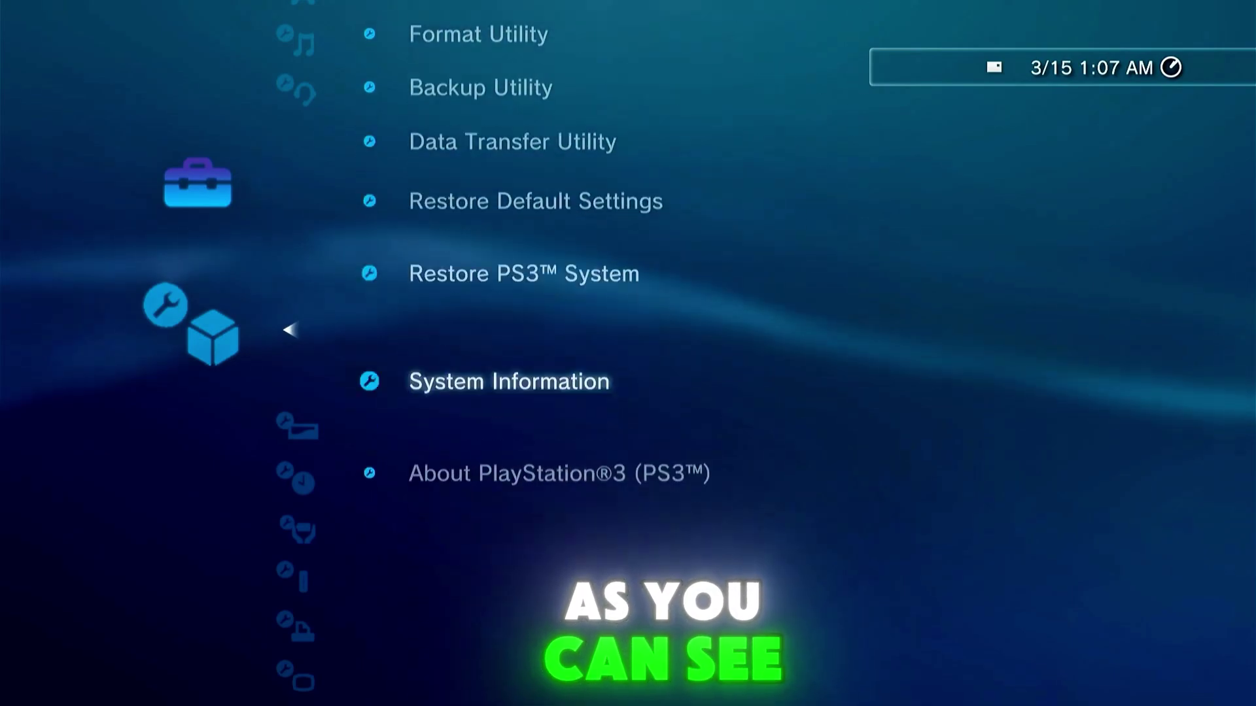
pyautogui.press('Return')
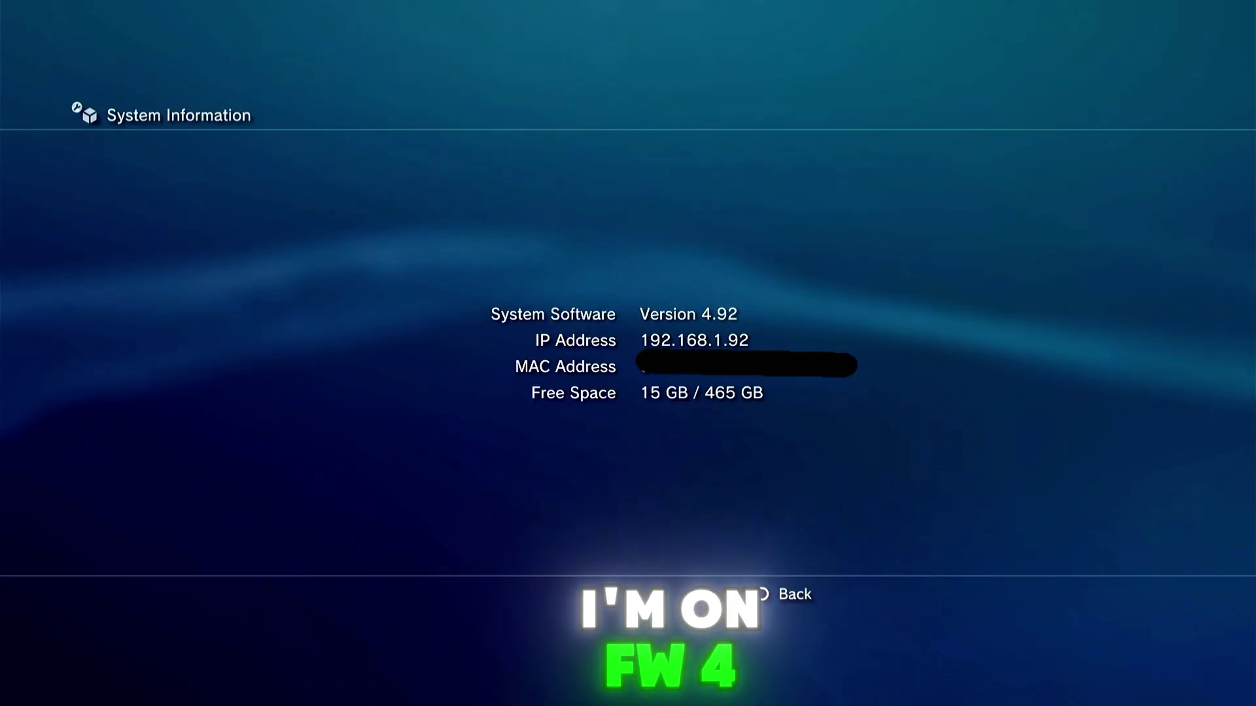
pyautogui.press('Escape')
pyautogui.press('Escape')
# Step: Open CEX2DEX Tools under Network > Custom Firmware Tools
pyautogui.press('Right')
pyautogui.press('Right')
pyautogui.press('Right')
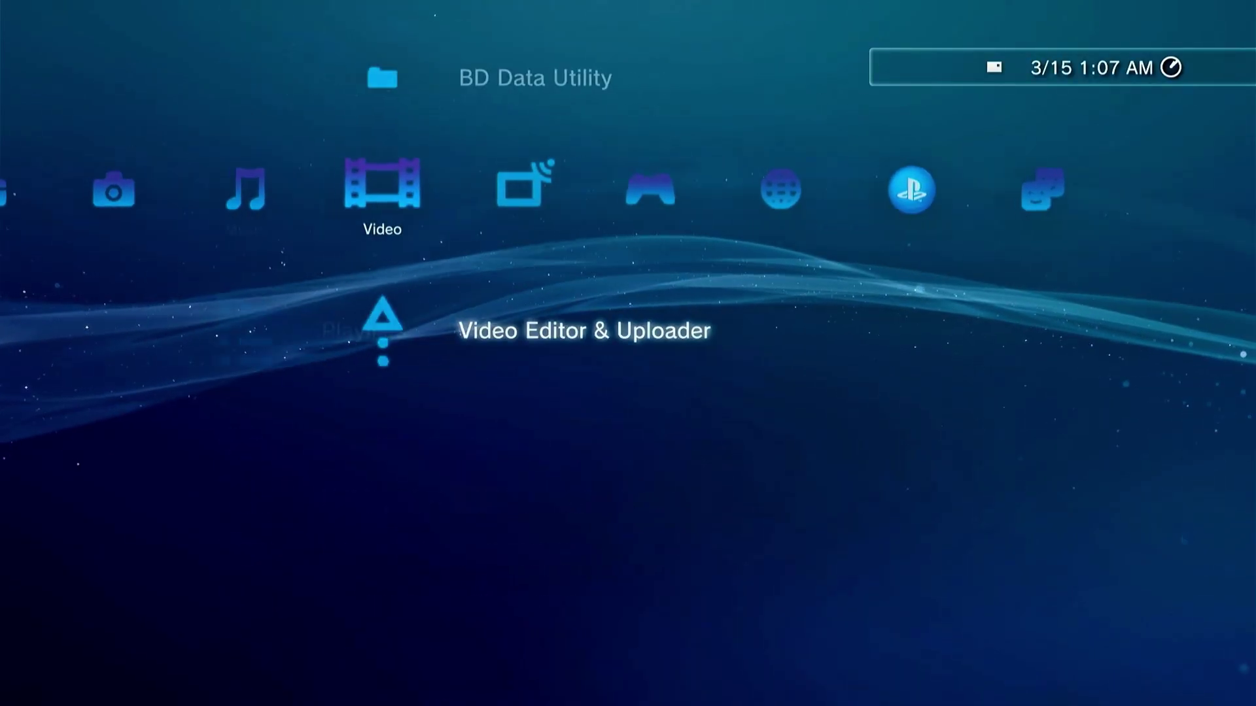
pyautogui.press('Right')
pyautogui.press('Right')
pyautogui.press('Right')
pyautogui.press('Up')
pyautogui.press('Up')
pyautogui.press('Up')
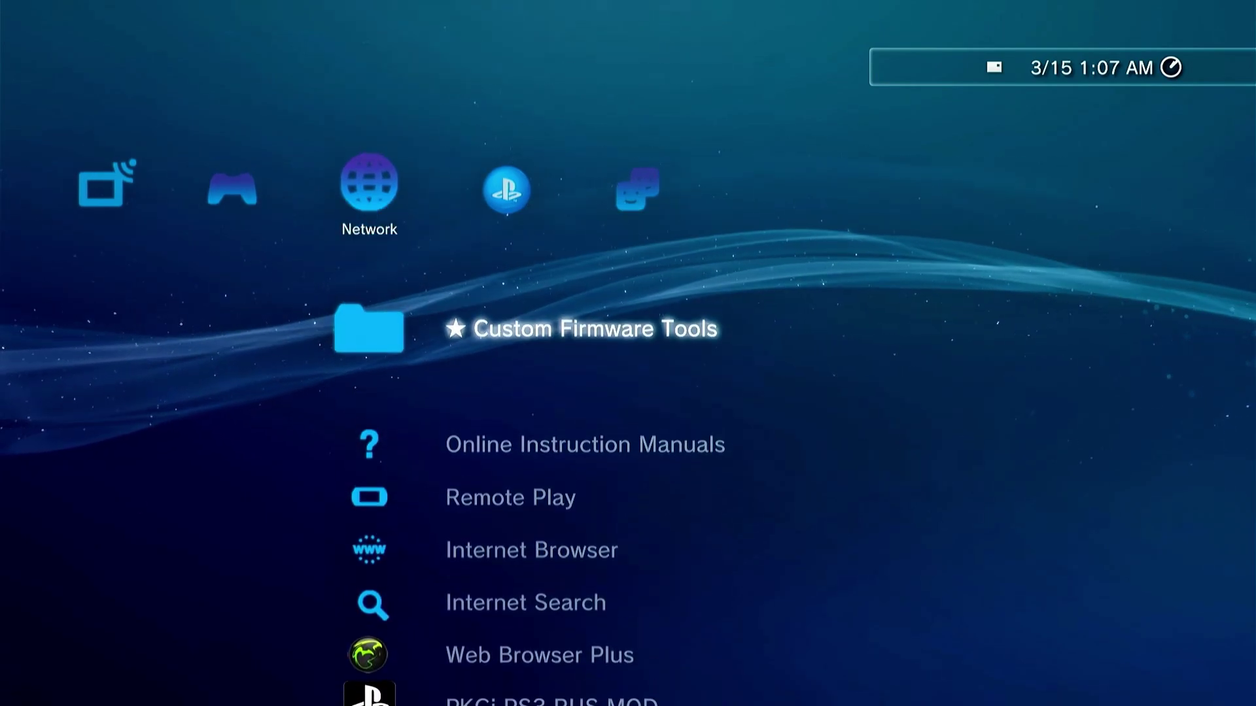
pyautogui.press('Return')
pyautogui.press('Down')
pyautogui.press('Down')
pyautogui.press('Down')
pyautogui.press('Down')
pyautogui.press('Down')
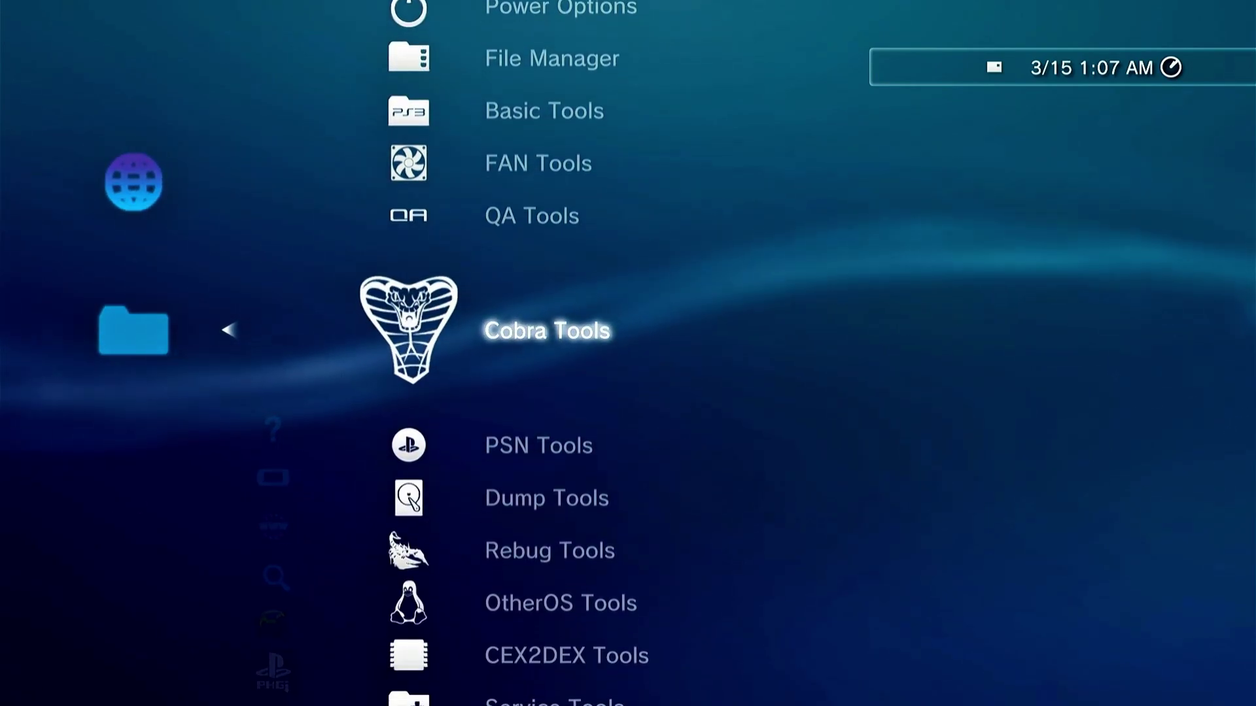
pyautogui.press('Down')
pyautogui.press('Down')
pyautogui.press('Down')
pyautogui.press('Down')
pyautogui.press('Down')
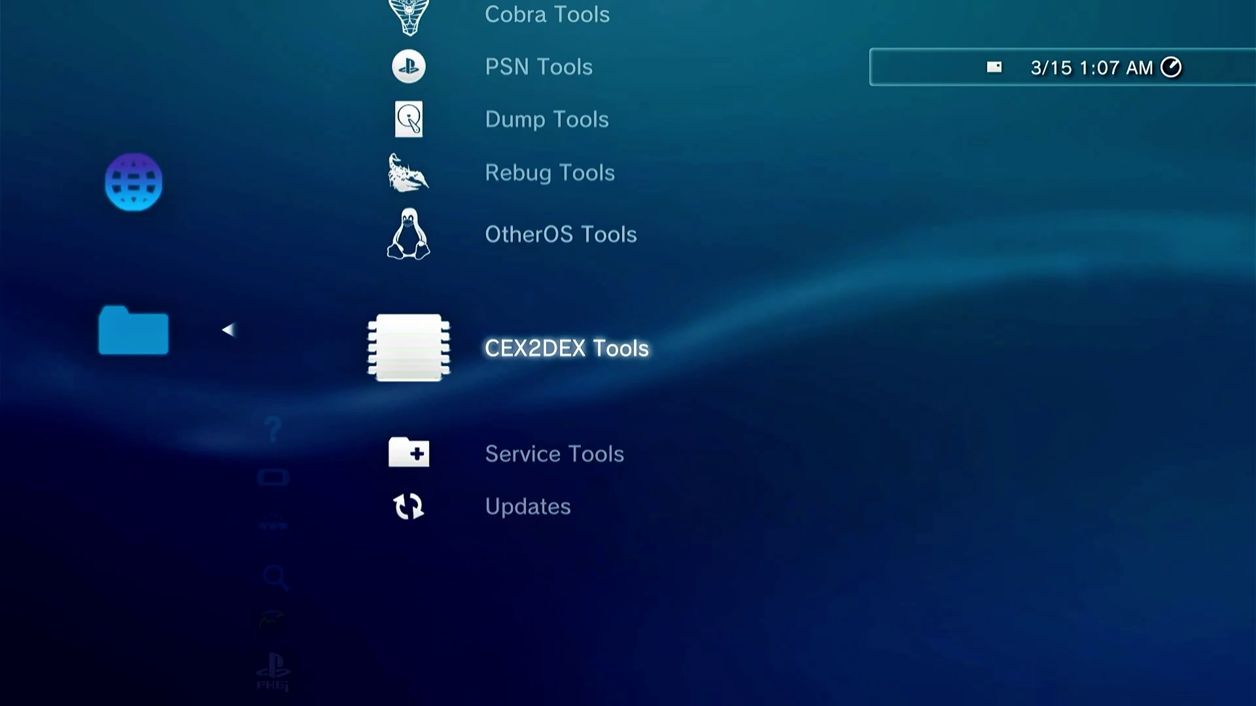
pyautogui.press('Return')
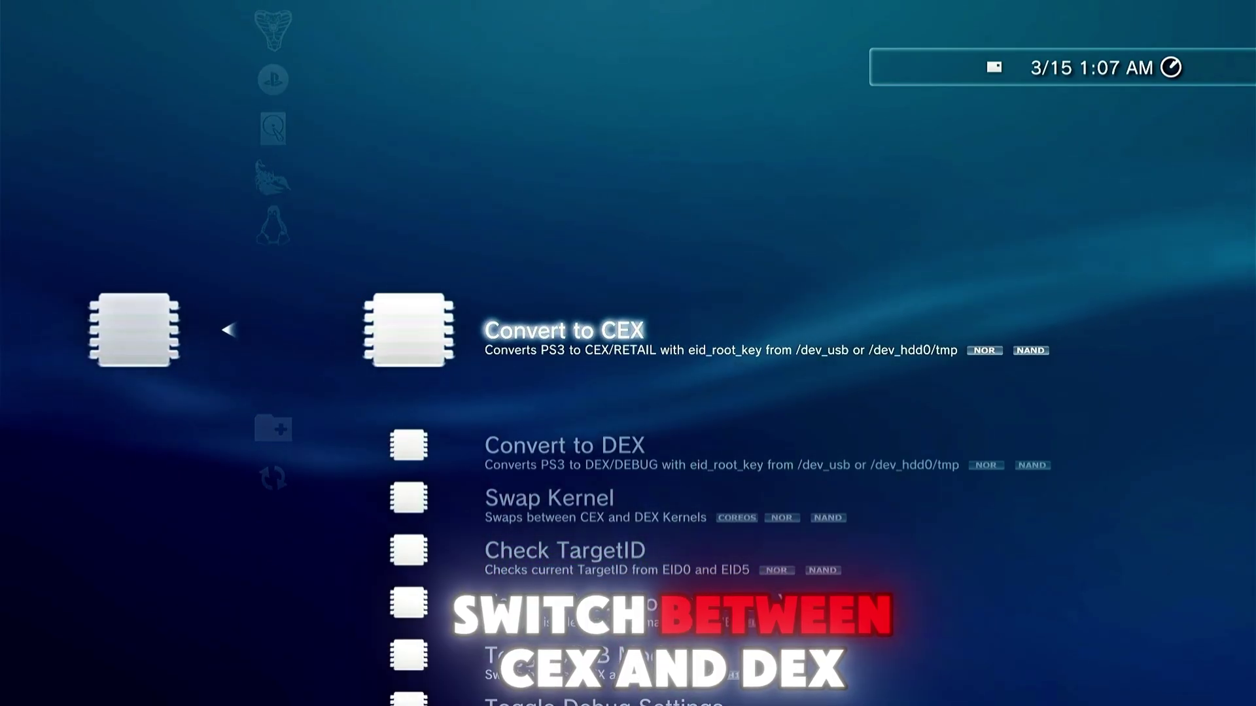
# Step: Run Show Information, confirming Firmware 4.92 CEX and TargetID CEX
pyautogui.press('Down')
pyautogui.press('Down')
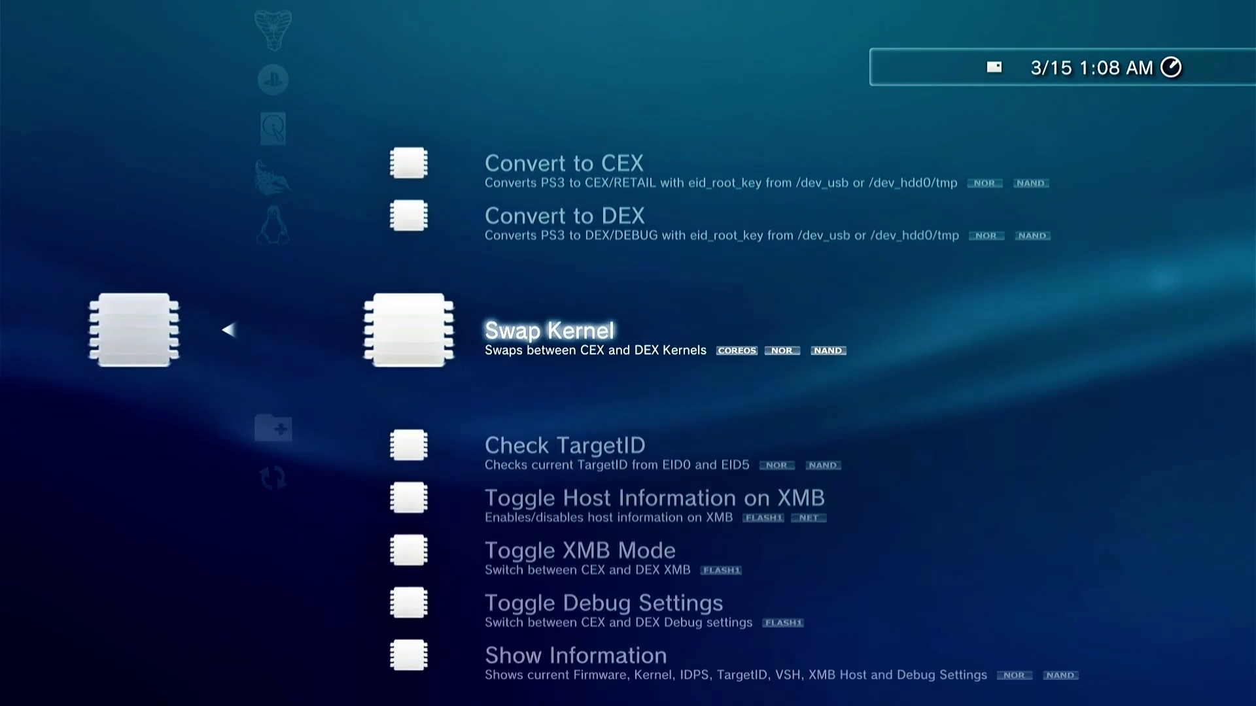
pyautogui.press('Up')
pyautogui.press('Down')
pyautogui.press('Down')
pyautogui.press('Down')
pyautogui.press('Down')
pyautogui.press('Down')
pyautogui.press('Down')
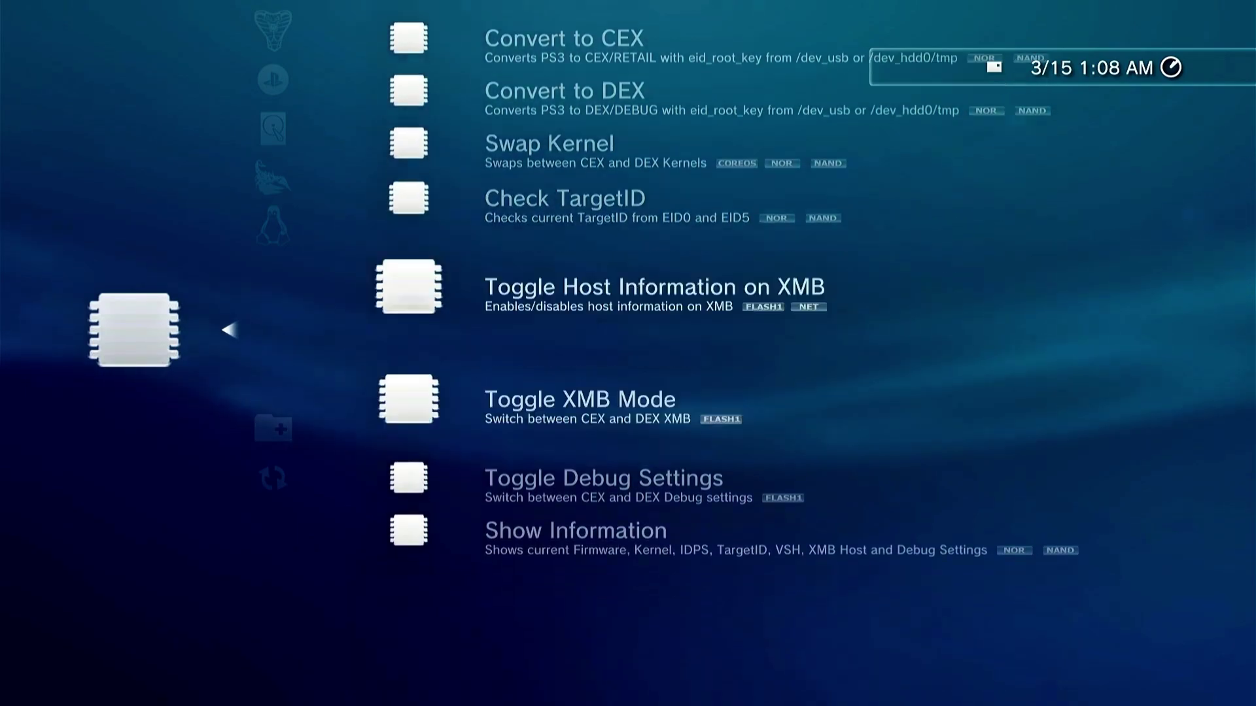
pyautogui.press('Return')
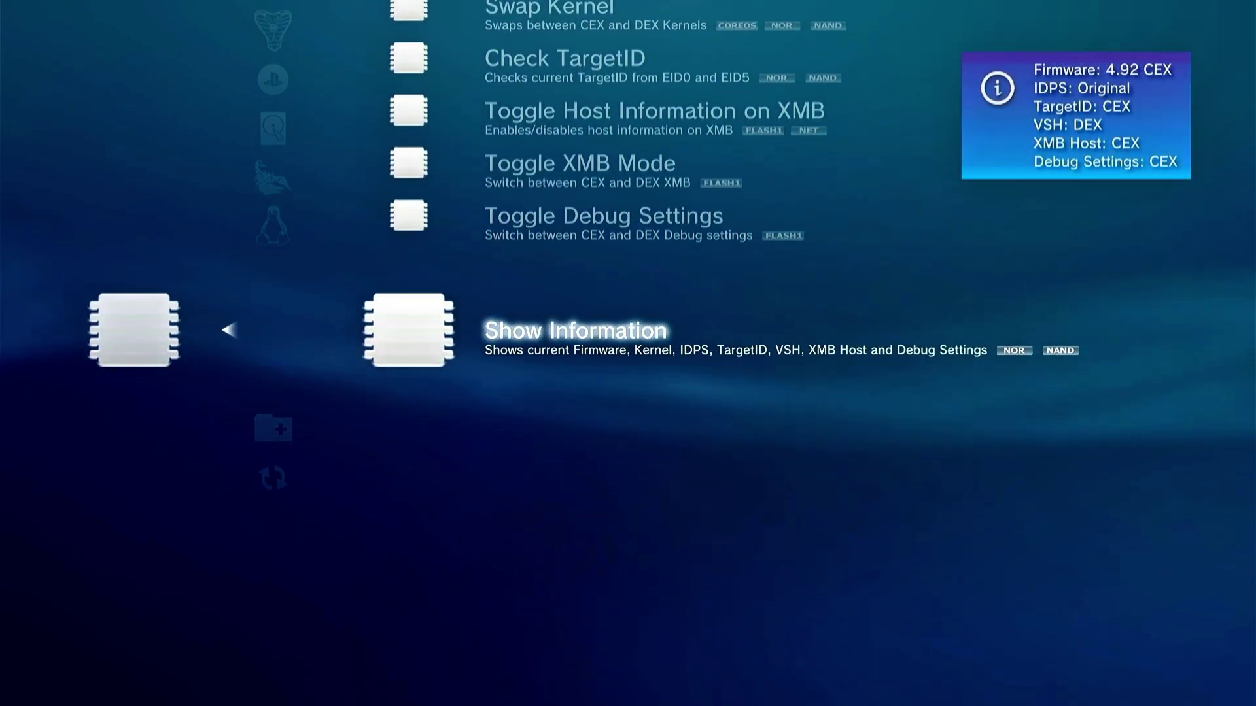
pyautogui.press('Up')
pyautogui.press('Up')
pyautogui.press('Up')
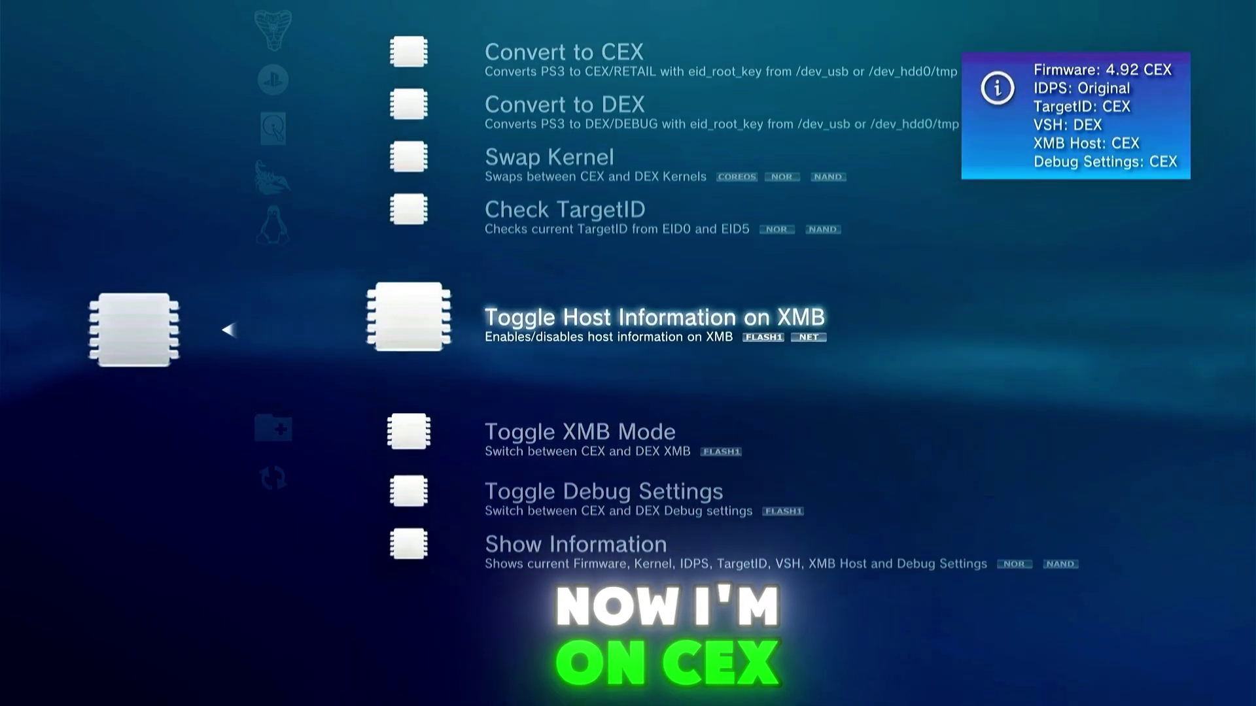
# Step: Attempt Swap Kernel, which is refused because it works on DEX only
pyautogui.press('Up')
pyautogui.press('Up')
pyautogui.press('Return')
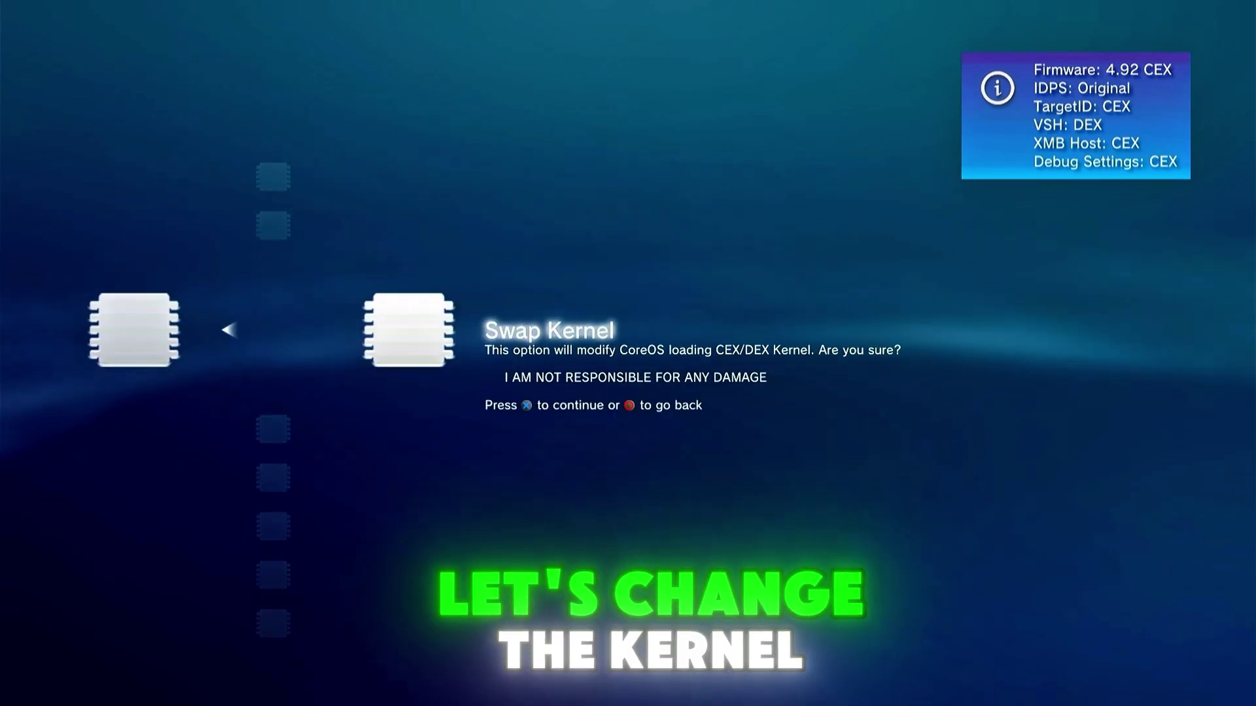
pyautogui.press('Return')
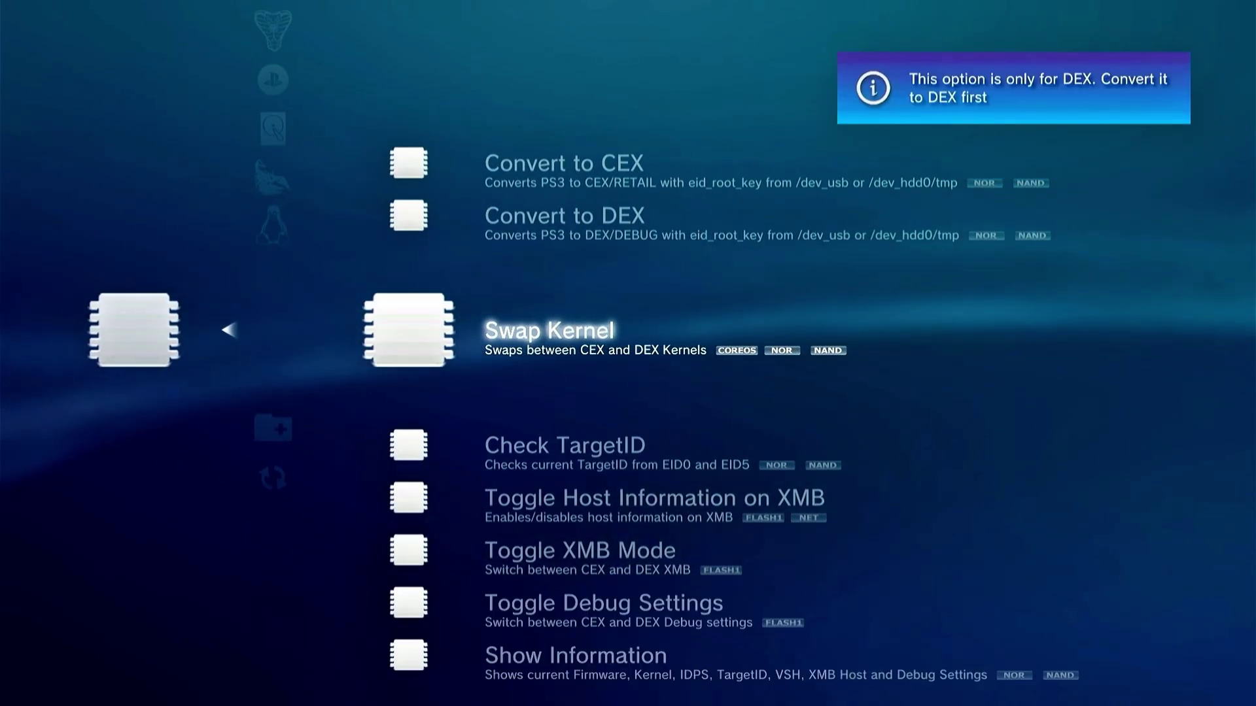
# Step: Convert the console to DEX and let it restart to the XMB
pyautogui.press('Up')
pyautogui.press('Return')
pyautogui.press('Escape')
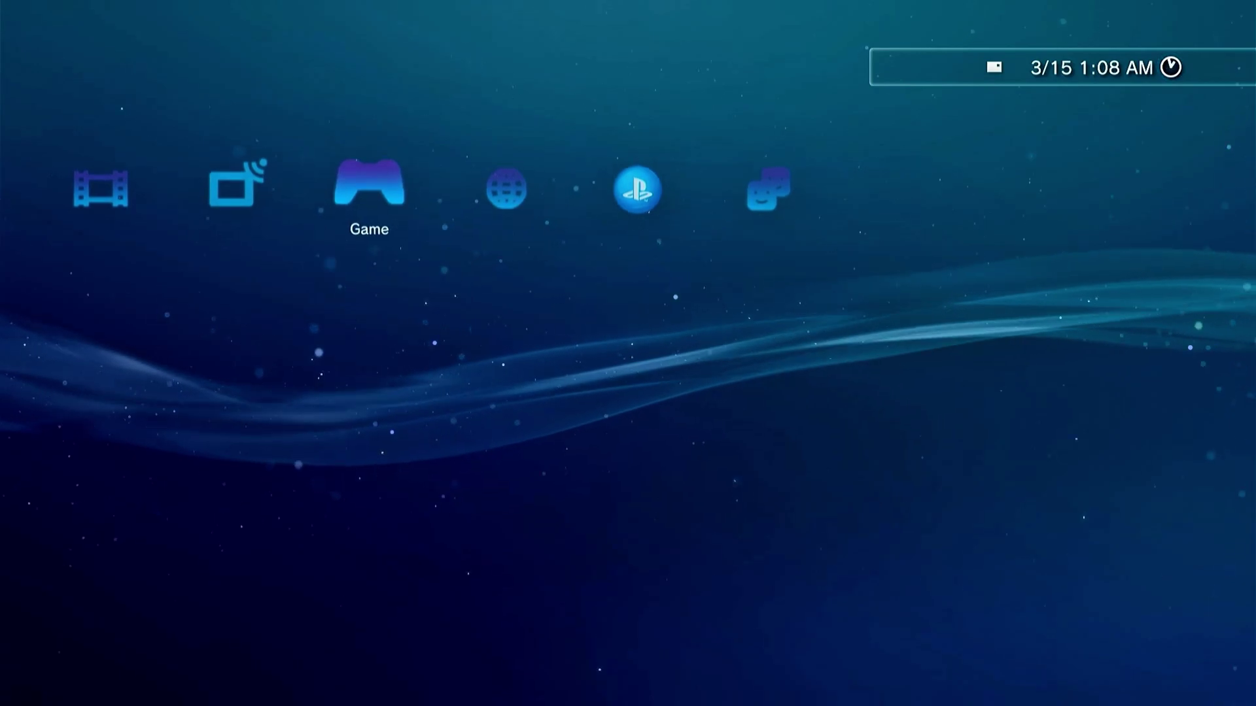
# Step: Check TargetID in CEX2DEX Tools: EID0 0x82 (Debug), EID5 0x85 (Retail)
pyautogui.press('Right')
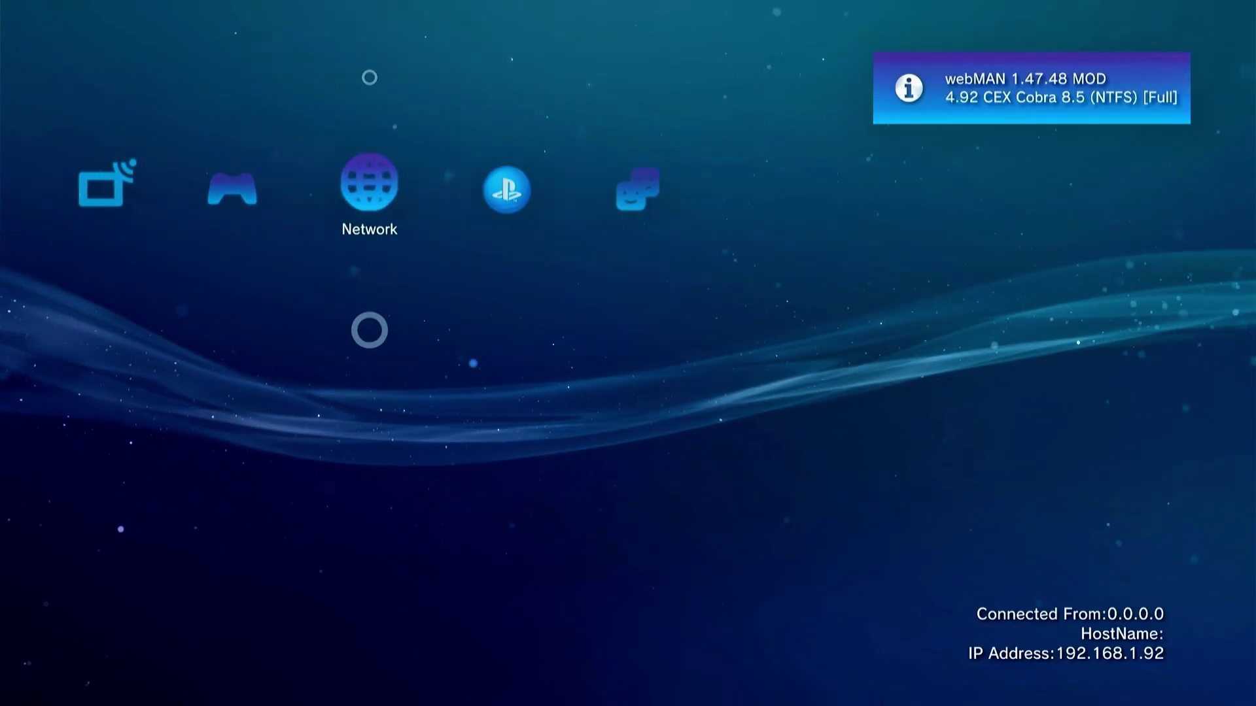
pyautogui.press('Right')
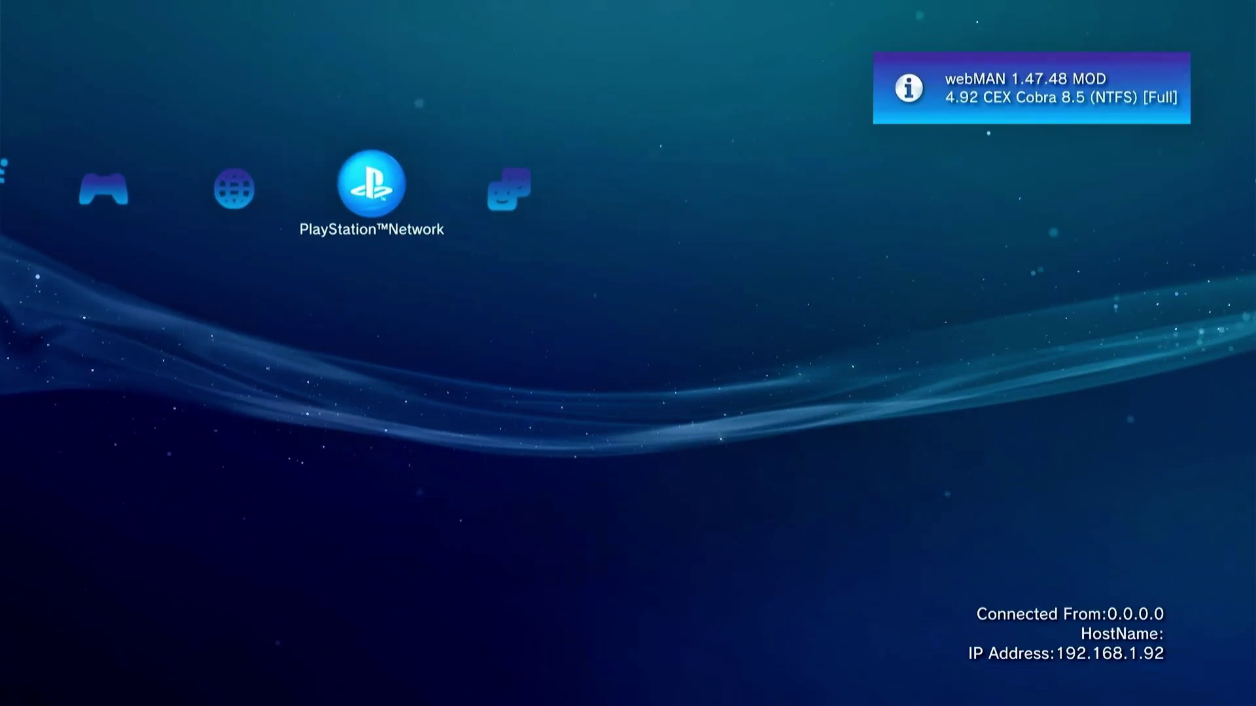
pyautogui.press('Left')
pyautogui.press('Up')
pyautogui.press('Up')
pyautogui.press('Up')
pyautogui.press('Return')
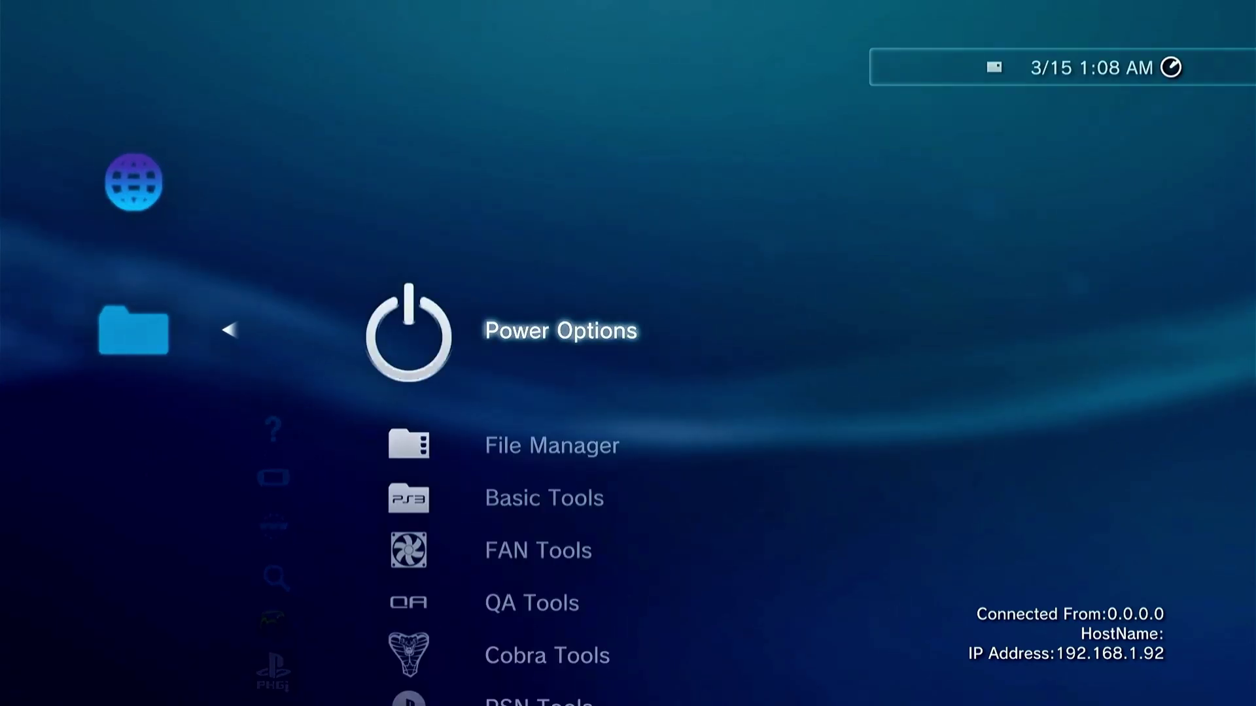
pyautogui.press('Down')
pyautogui.press('Down')
pyautogui.press('Down')
pyautogui.press('Down')
pyautogui.press('Down')
pyautogui.press('Down')
pyautogui.press('Down')
pyautogui.press('Down')
pyautogui.press('Down')
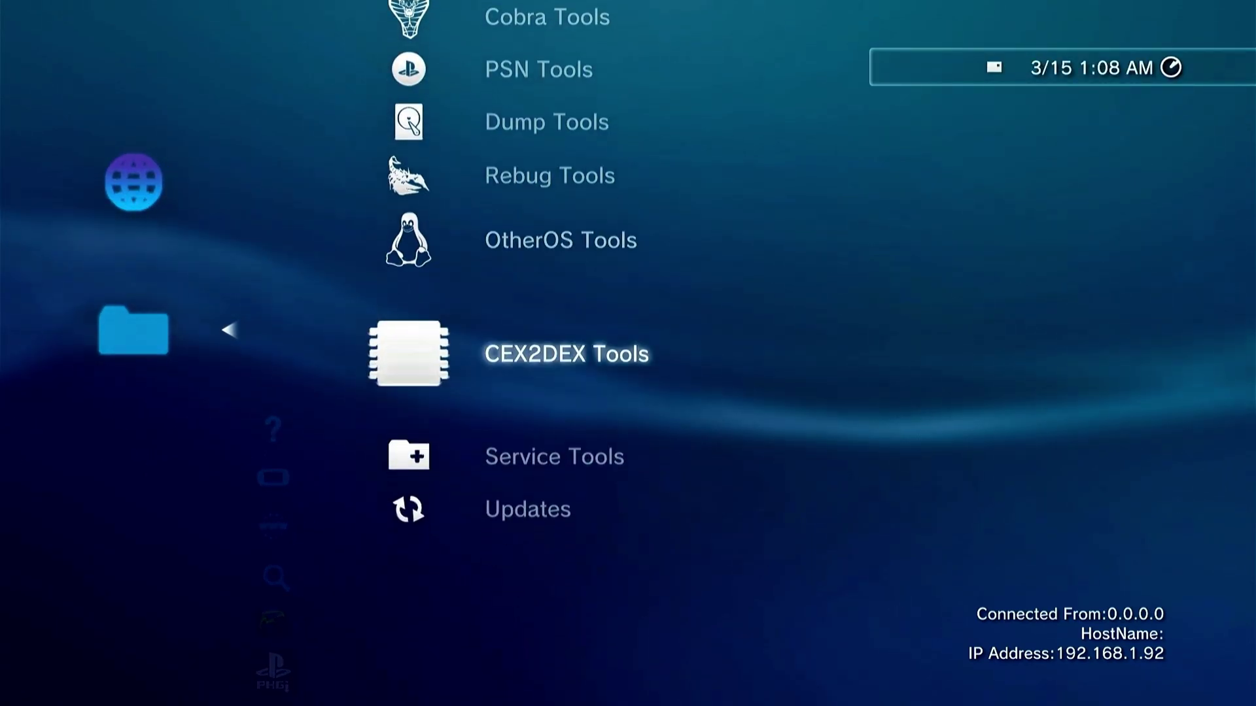
pyautogui.press('Return')
pyautogui.press('Down')
pyautogui.press('Down')
pyautogui.press('Down')
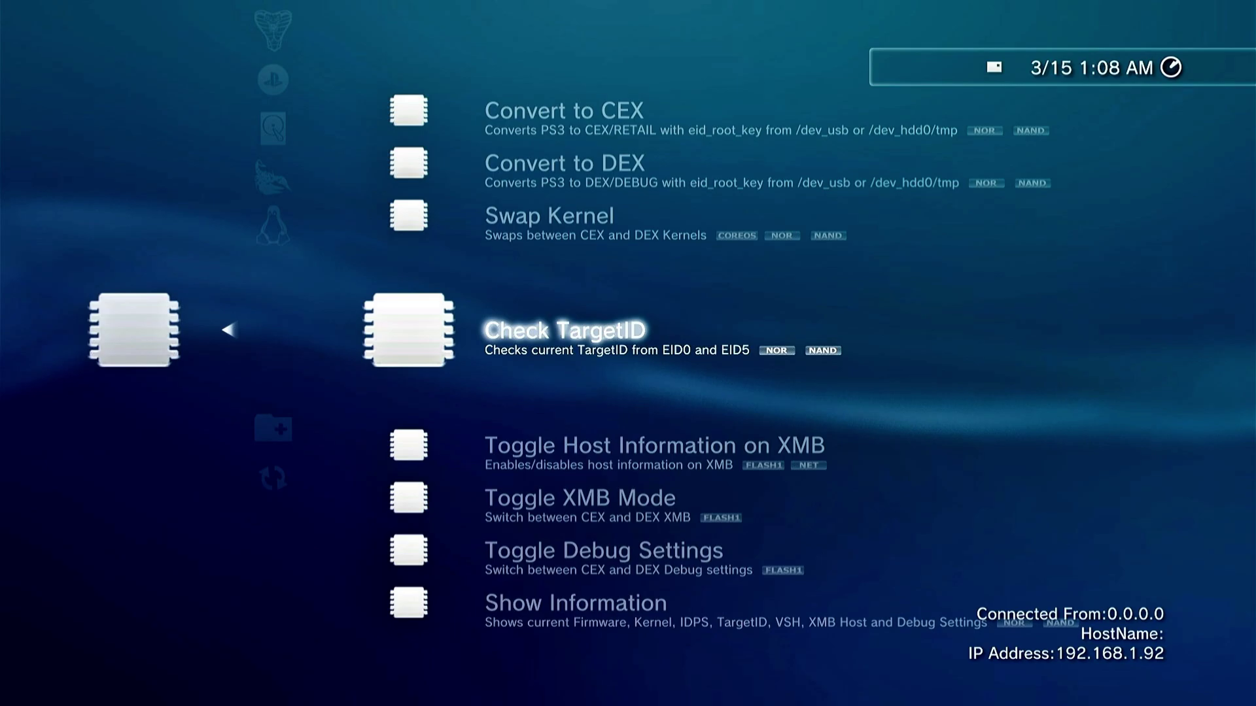
# Step: Open the Swap Kernel prompt and cancel it
pyautogui.press('Up')
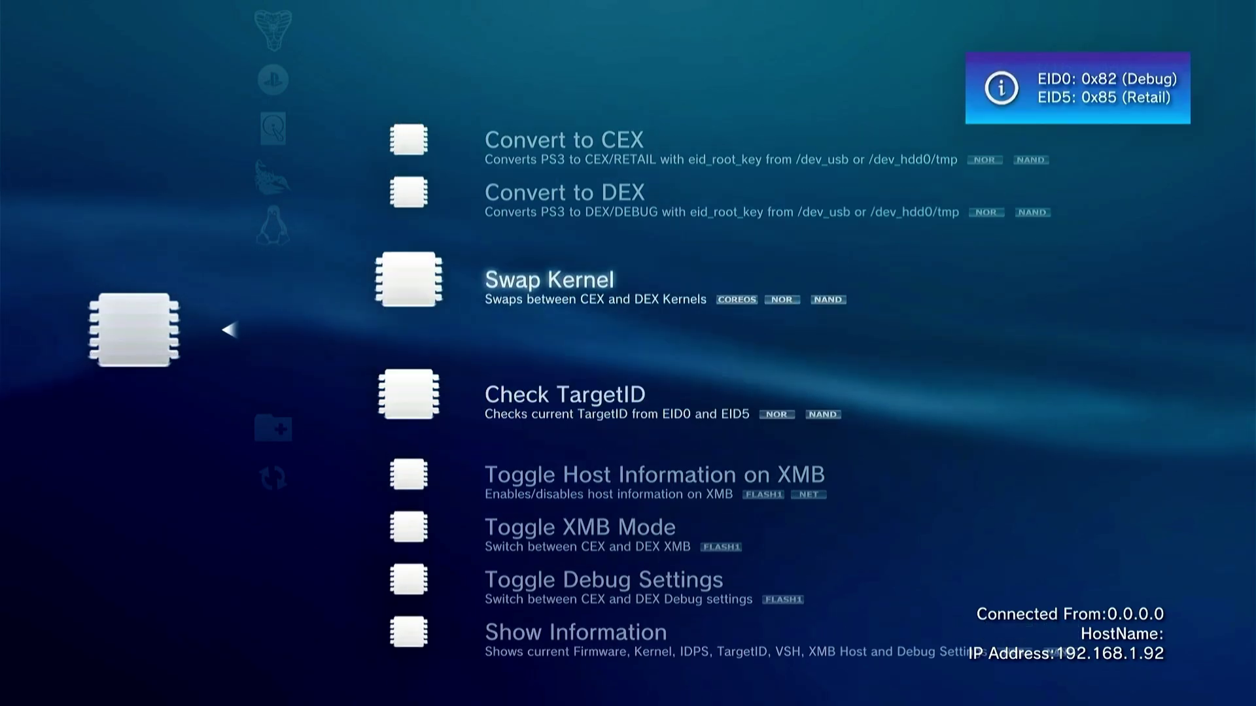
pyautogui.press('Up')
pyautogui.press('Down')
pyautogui.press('Return')
pyautogui.press('Escape')
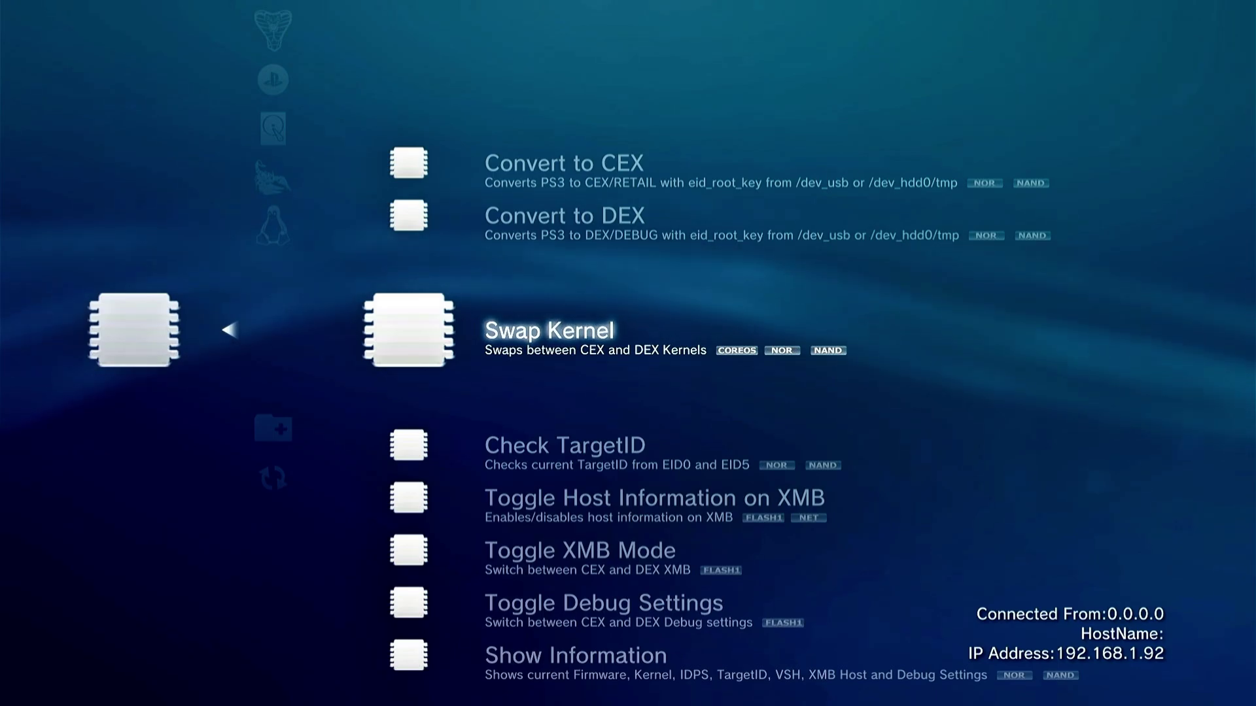
# Step: Swap to the DEX kernel and let the PS3 reboot
pyautogui.press('Return')
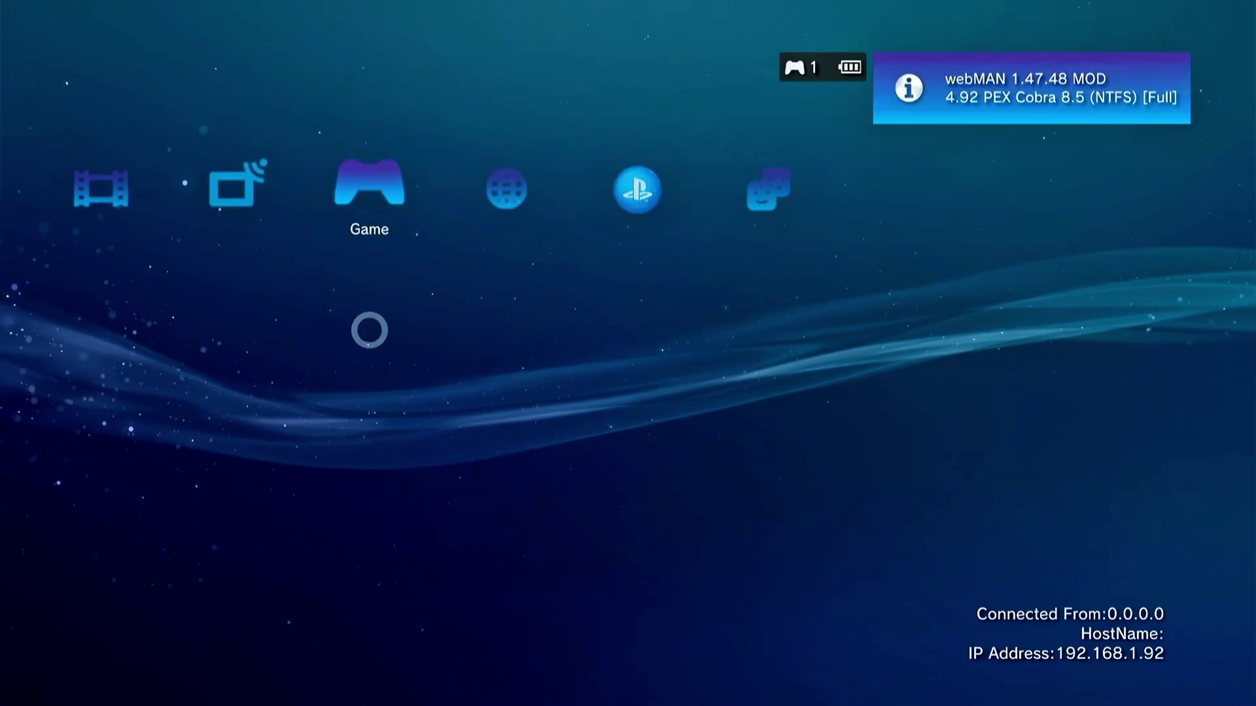
pyautogui.press('Up')
pyautogui.press('Up')
pyautogui.press('Up')
pyautogui.press('Up')
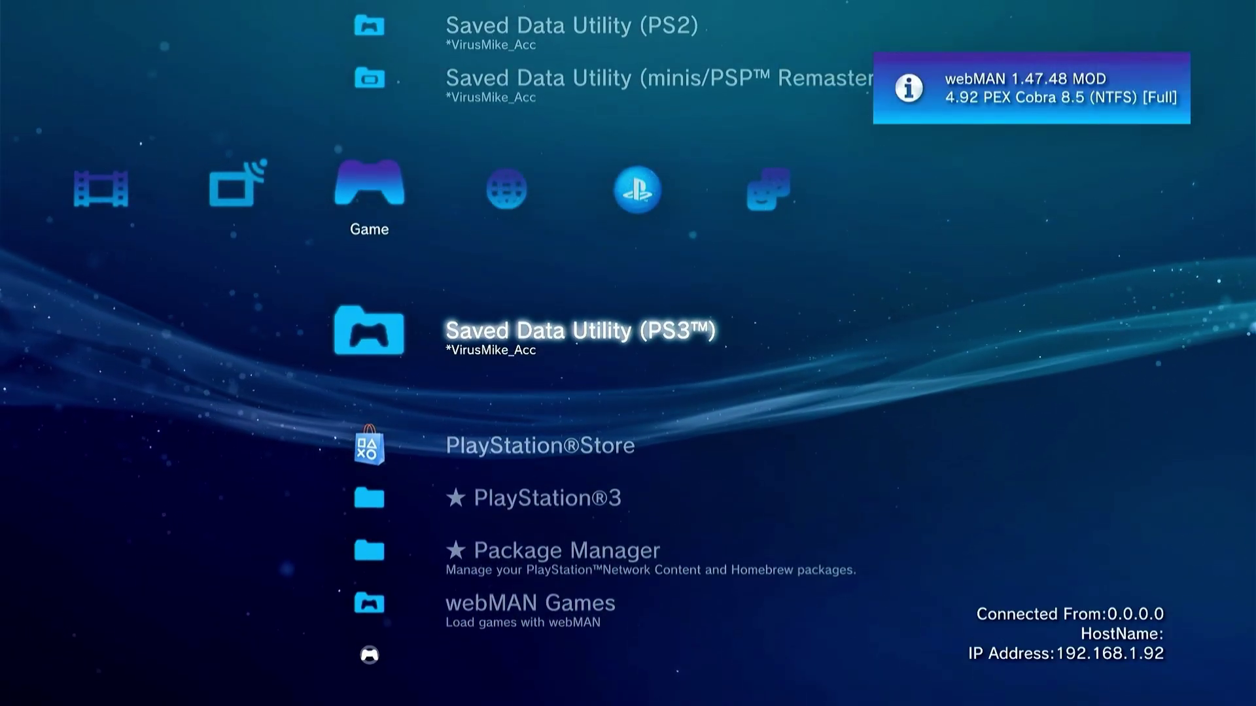
pyautogui.press('Right')
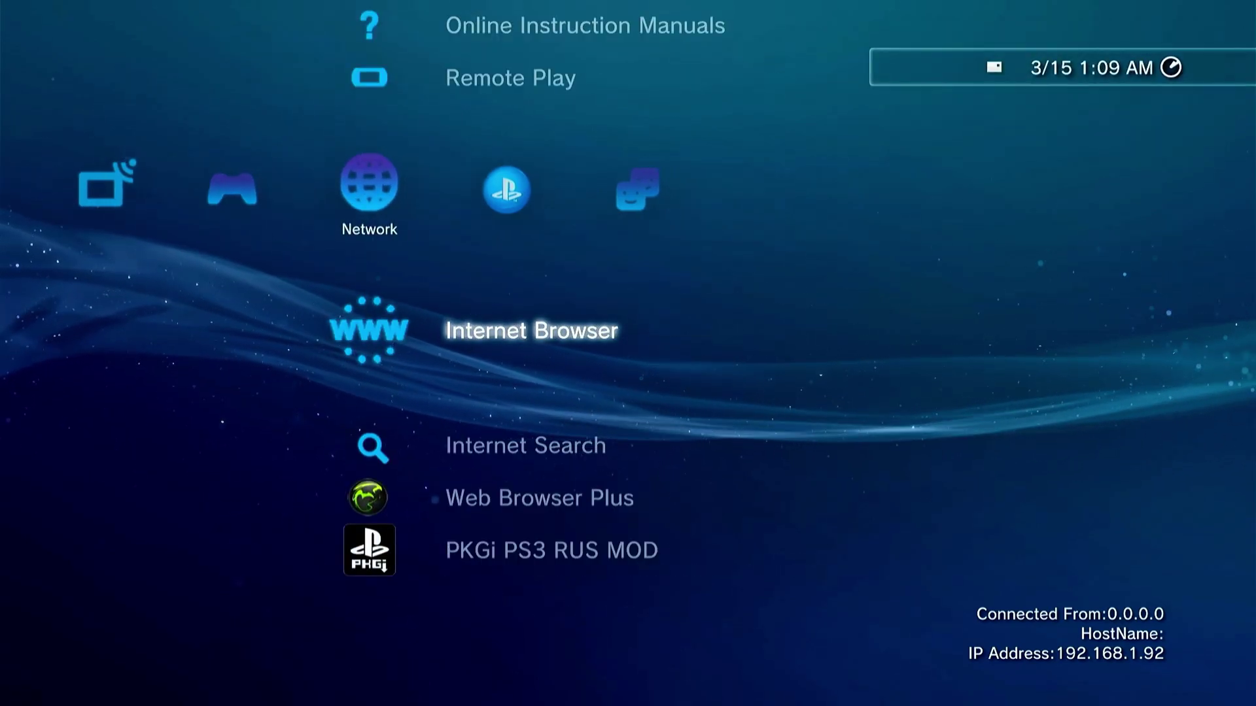
# Step: Show Information in CEX2DEX Tools, confirming Firmware 4.92 DEX and TargetID DEX
pyautogui.press('Up')
pyautogui.press('Up')
pyautogui.press('Up')
pyautogui.press('Return')
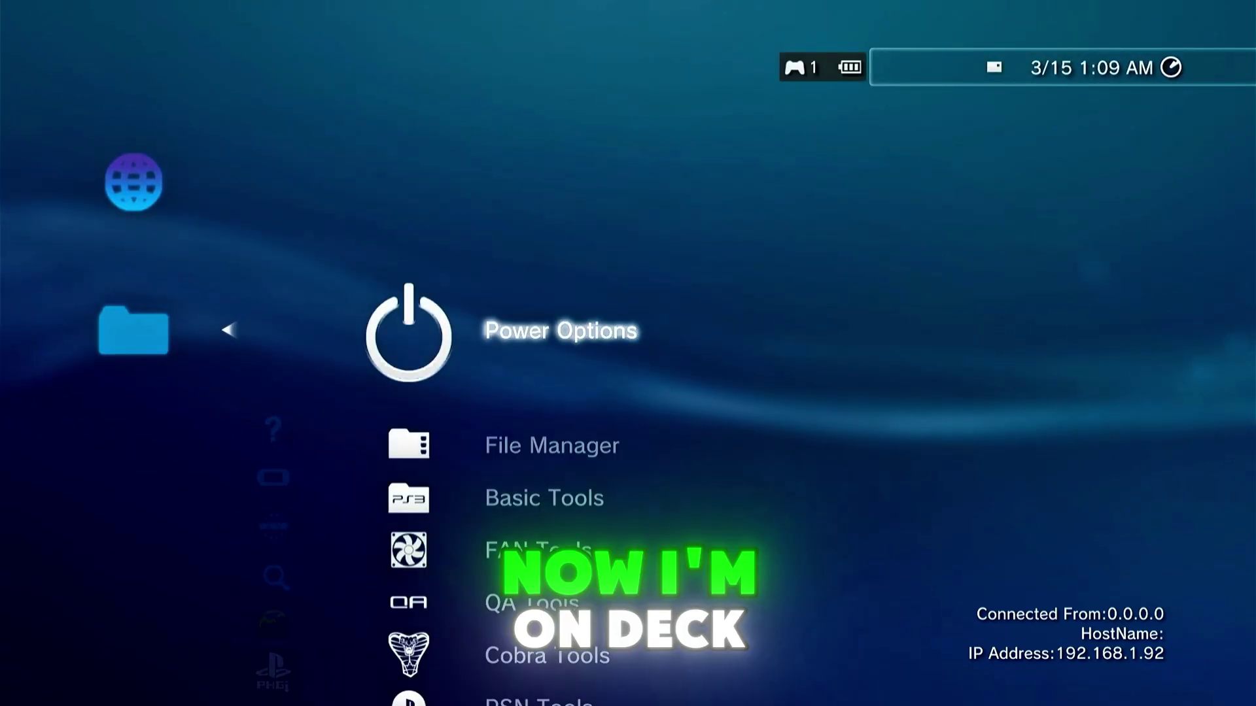
pyautogui.press('Down')
pyautogui.press('Down')
pyautogui.press('Down')
pyautogui.press('Down')
pyautogui.press('Down')
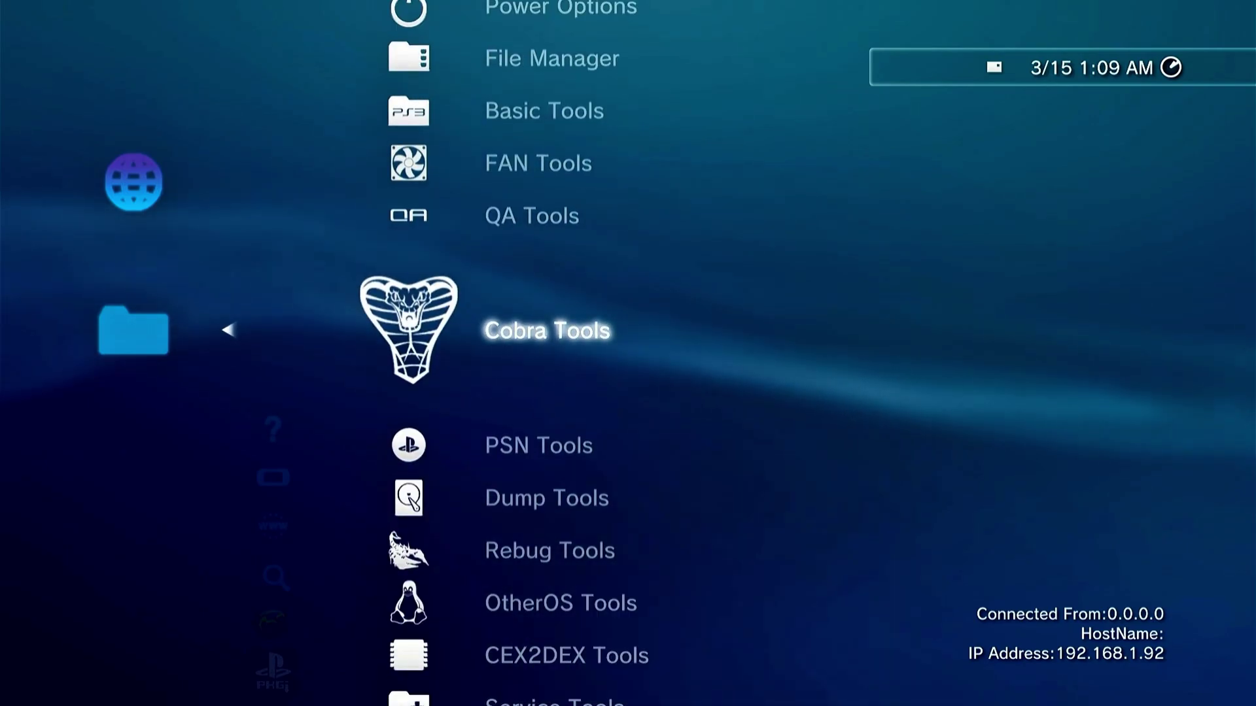
pyautogui.press('Down')
pyautogui.press('Down')
pyautogui.press('Down')
pyautogui.press('Down')
pyautogui.press('Down')
pyautogui.press('Return')
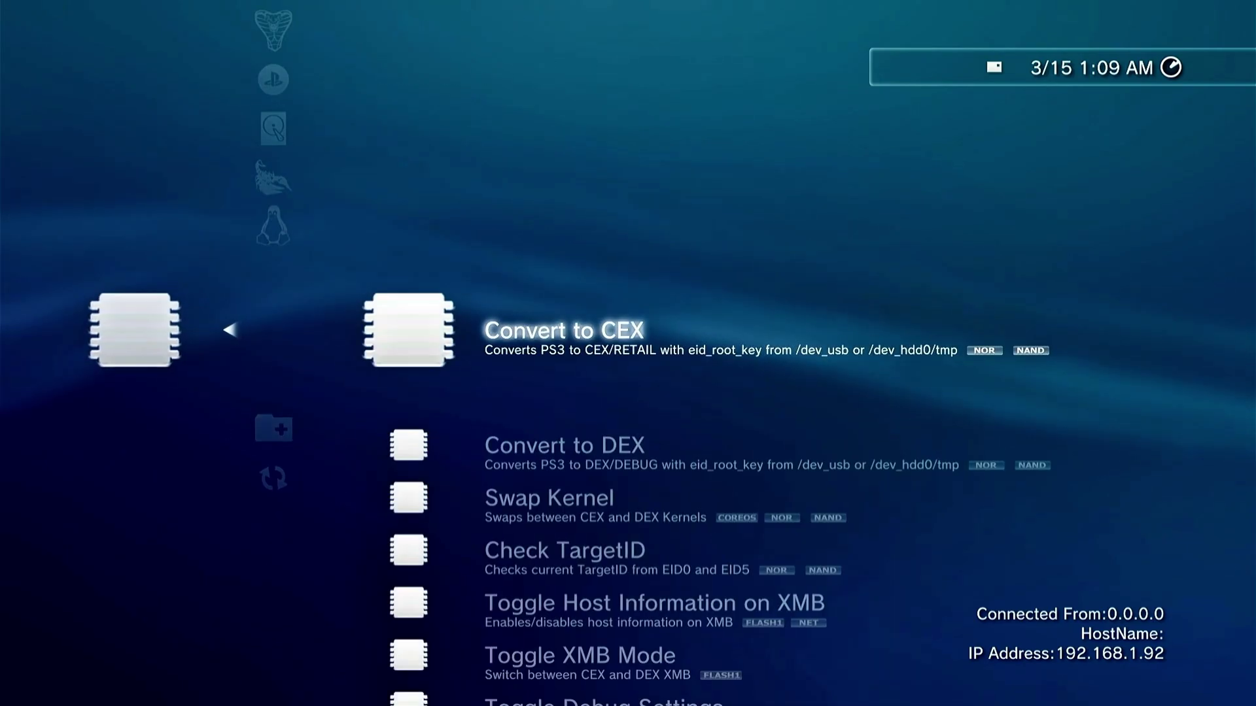
pyautogui.press('Down')
pyautogui.press('Down')
pyautogui.press('Down')
pyautogui.press('Down')
pyautogui.press('Down')
pyautogui.press('Down')
pyautogui.press('Down')
pyautogui.press('Return')
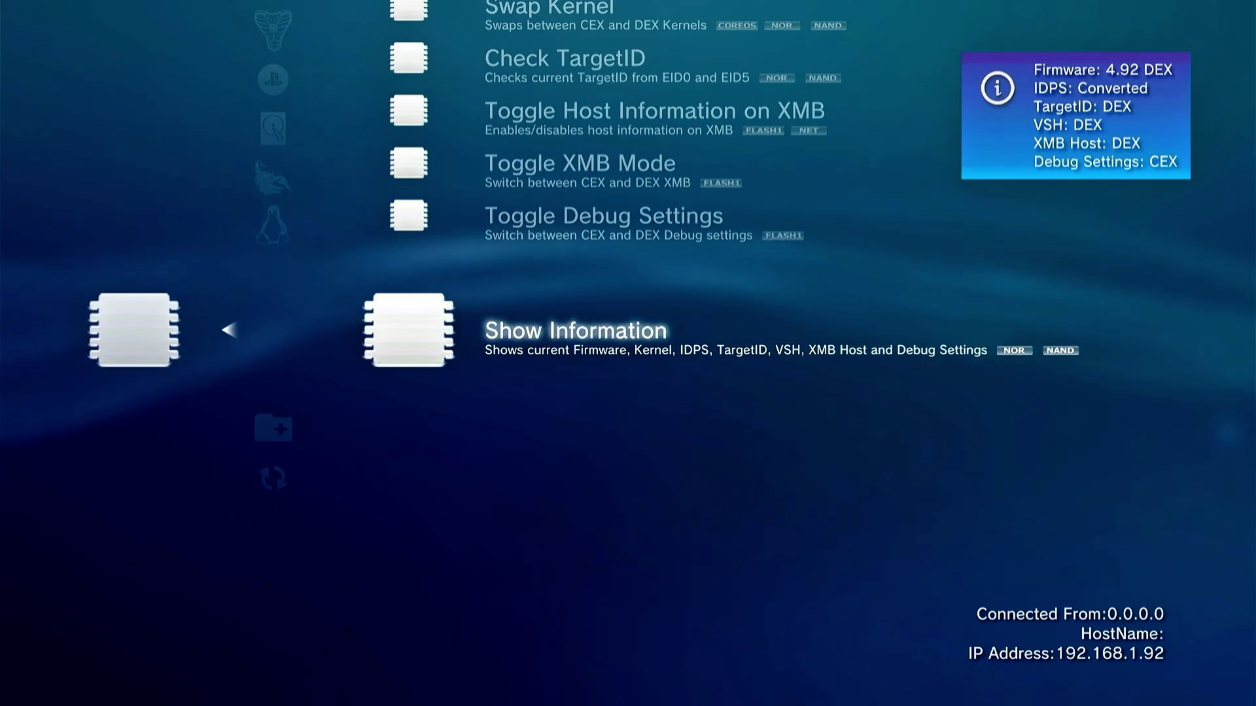
pyautogui.press('Escape')
pyautogui.press('Escape')
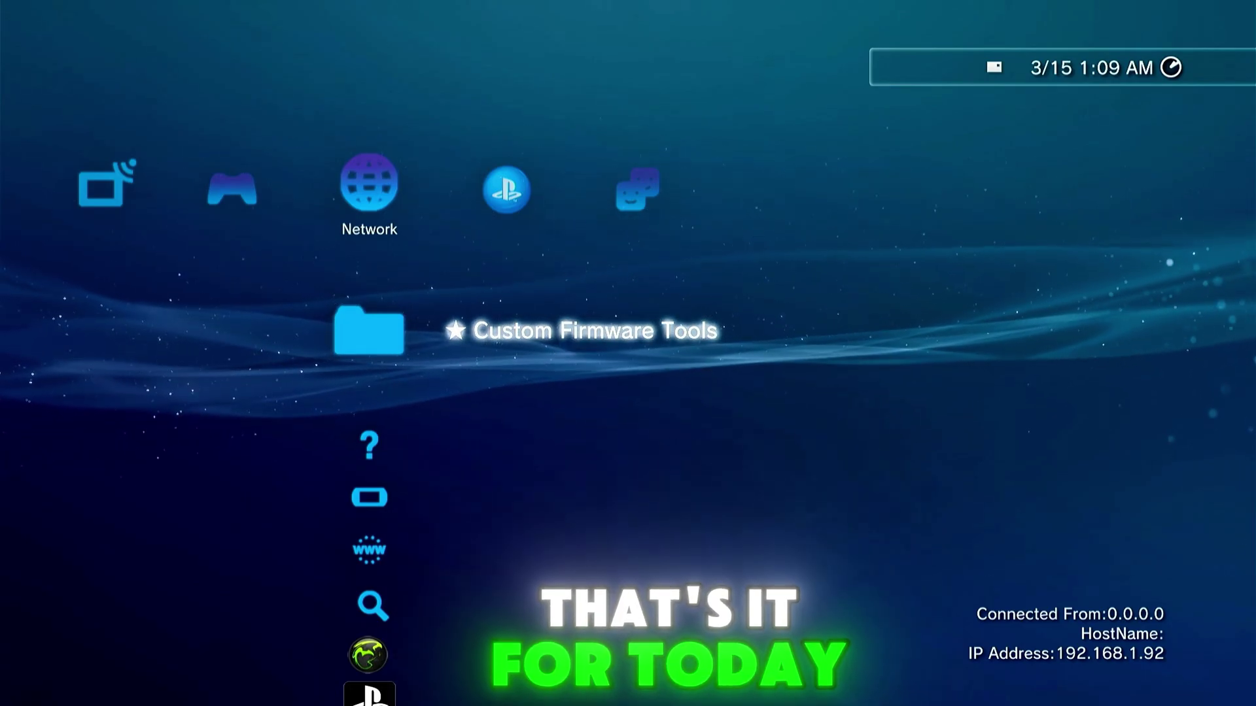
# Step: Move from the Network column back to the Game category
pyautogui.press('Left')
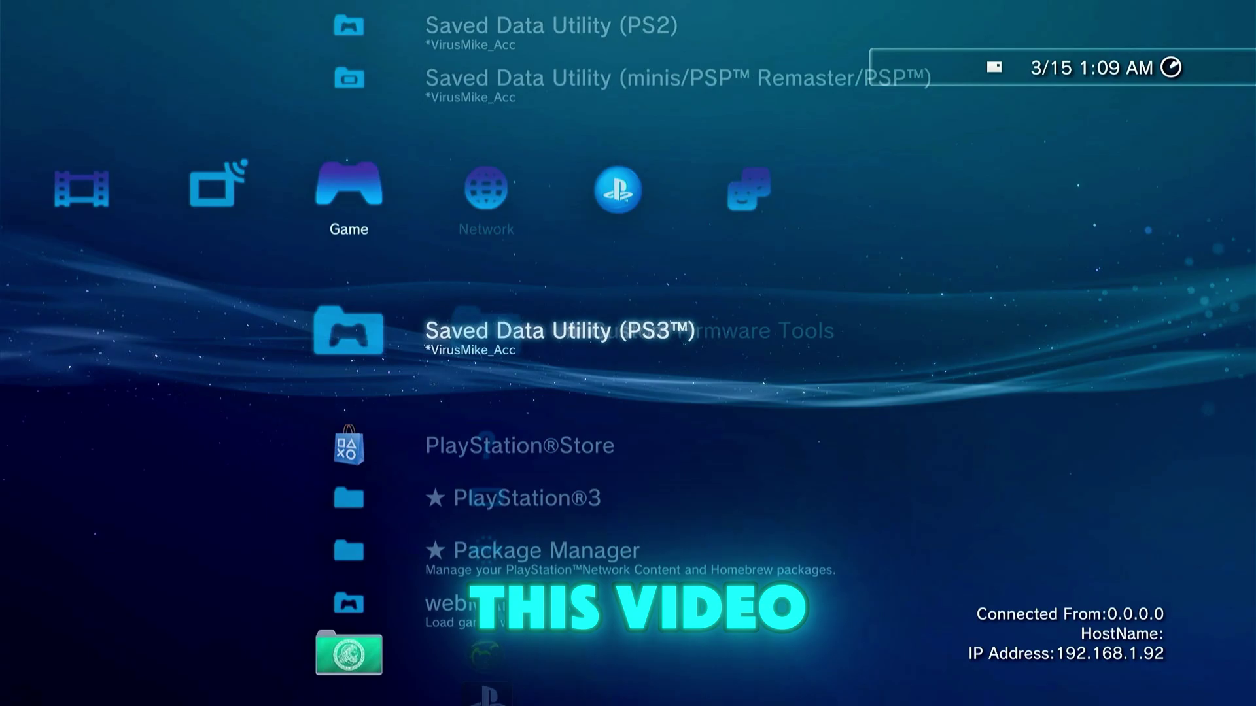